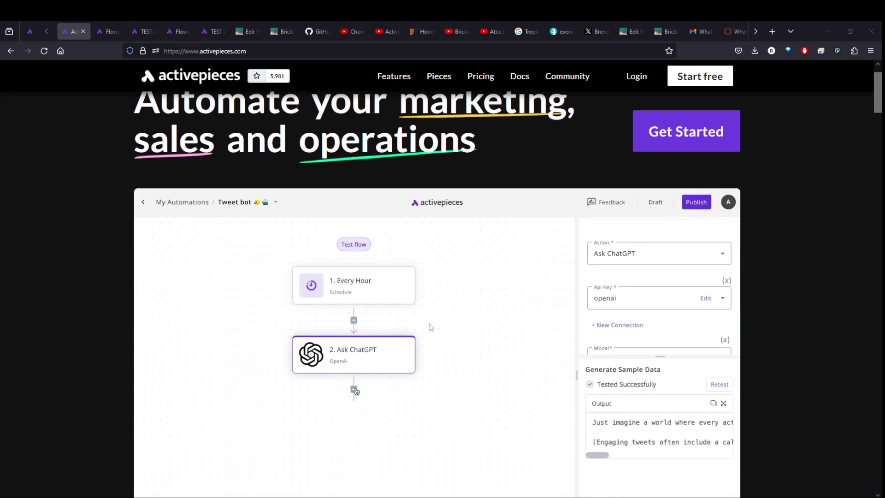
- Compare the On-Prem (You host) and Cloud (We host) pricing plans, ending on Cloud
scroll(431, 327, down, 1)
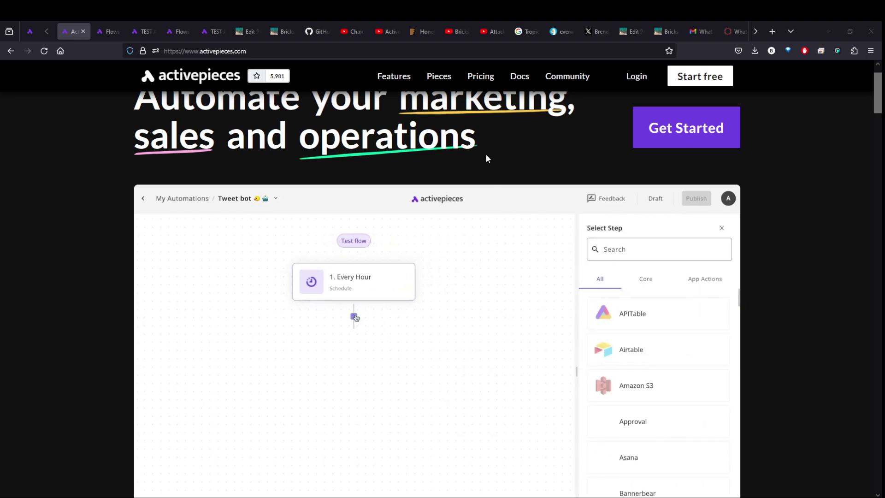
click(479, 77)
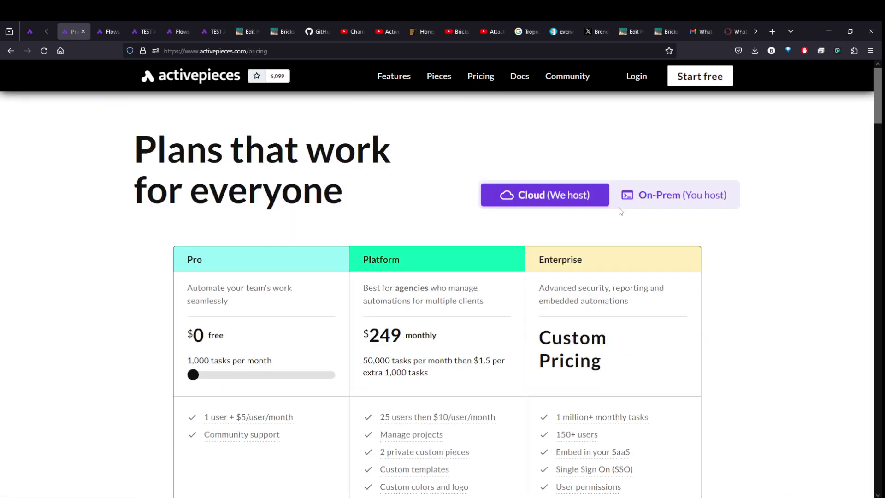
click(656, 206)
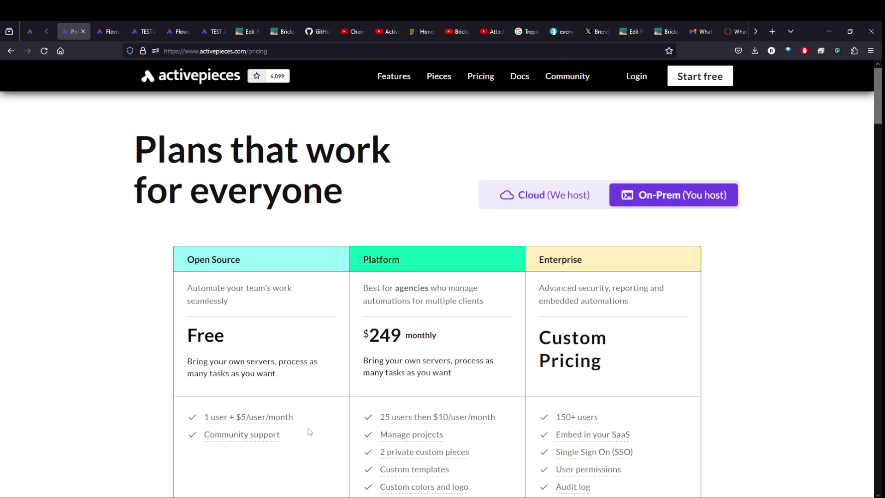
click(546, 200)
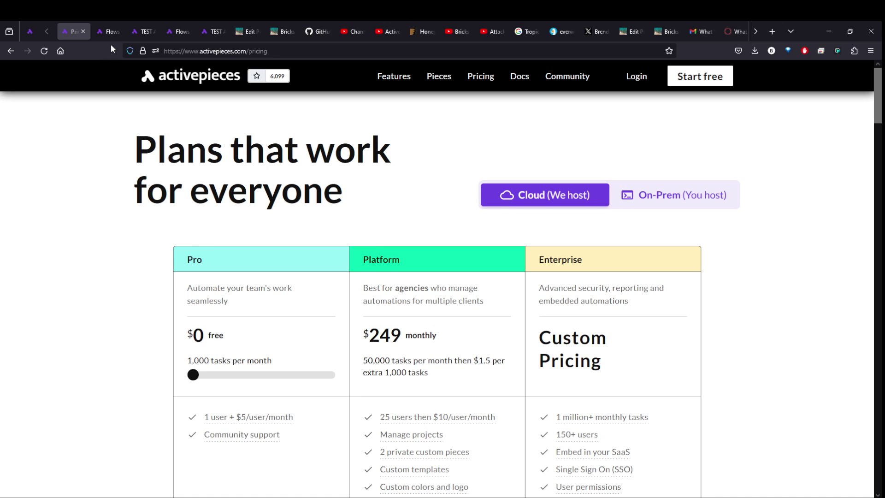
- Go to the Flows dashboard
click(107, 32)
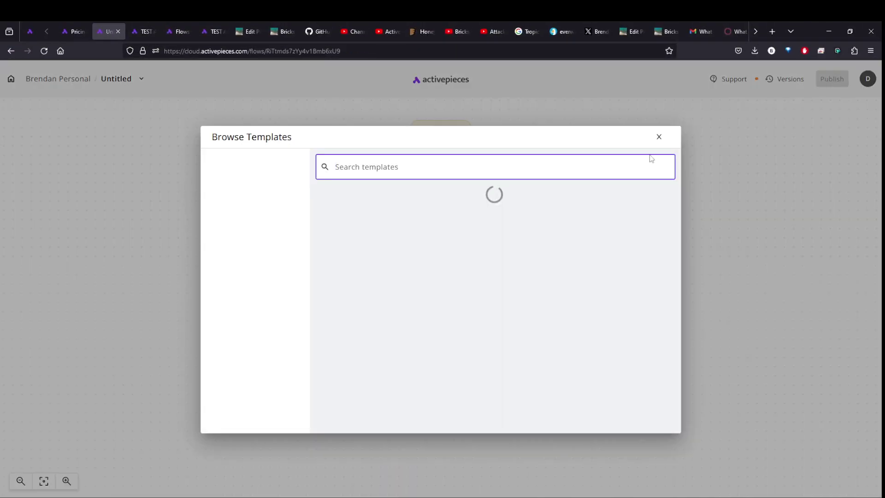
scroll(447, 272, down, 5)
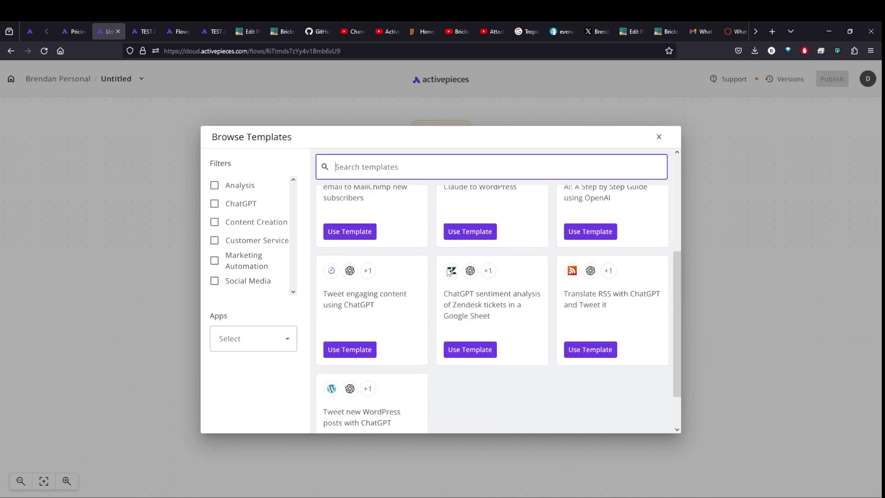
scroll(446, 274, up, 5)
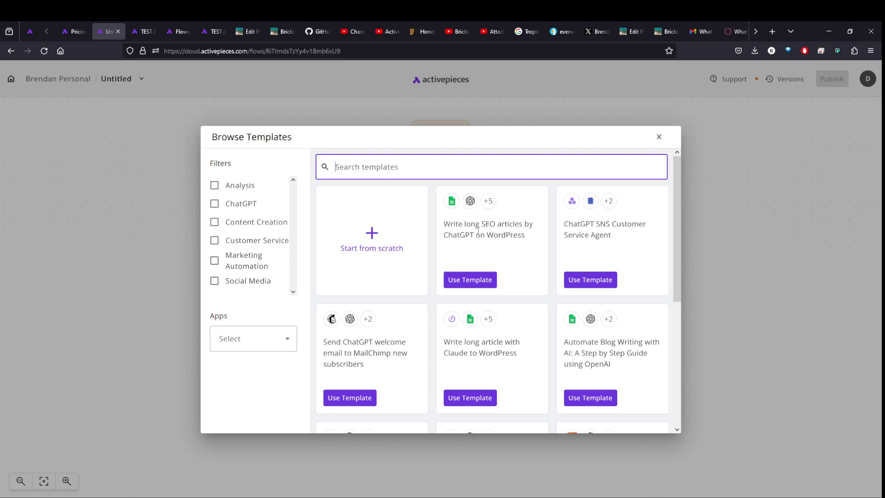
- Start a blank flow triggered by YouTube's New Video In Channel
mouse_move(452, 204)
click(373, 259)
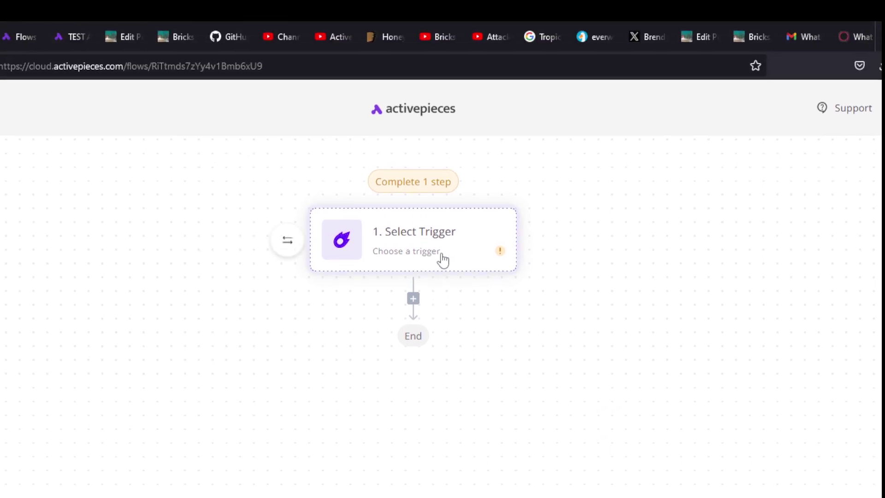
click(441, 254)
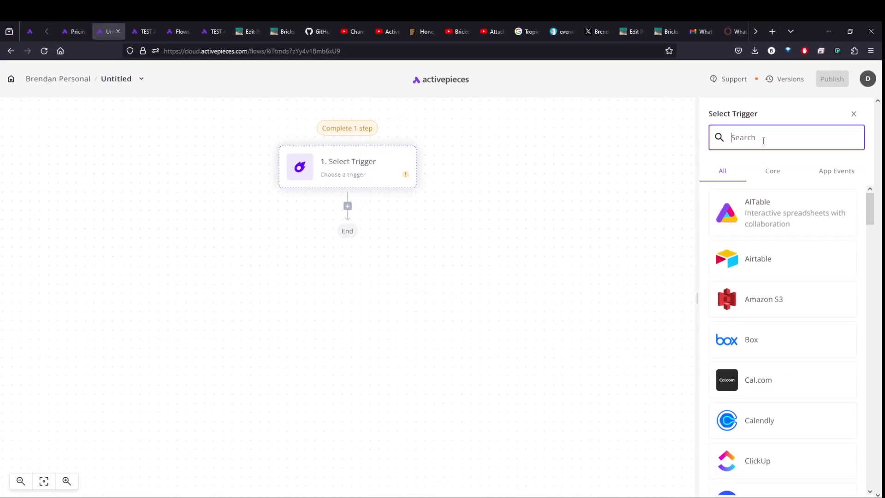
text(you)
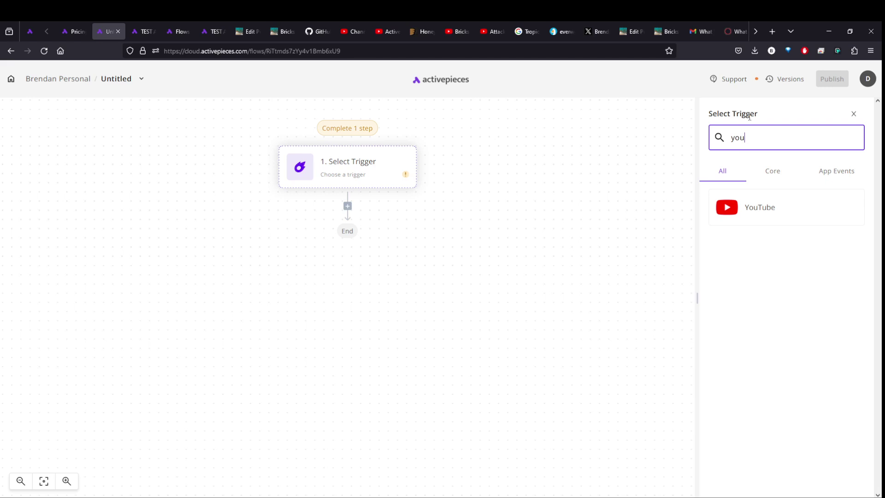
click(772, 217)
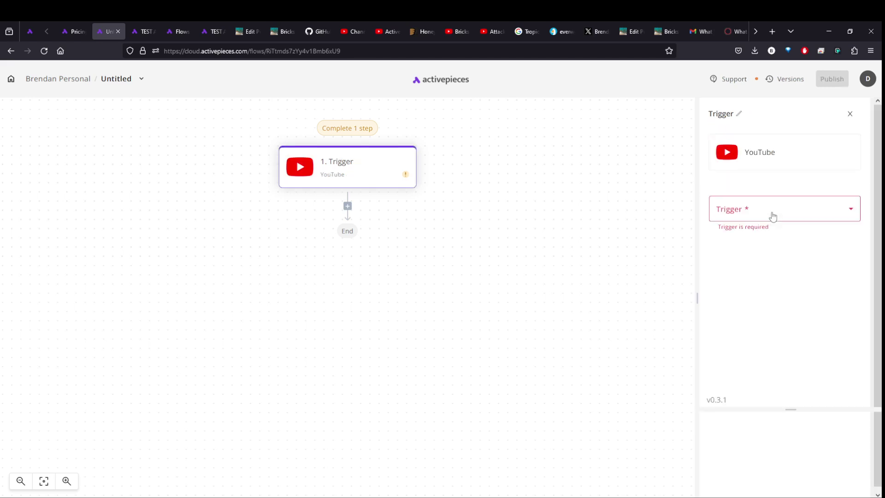
click(773, 217)
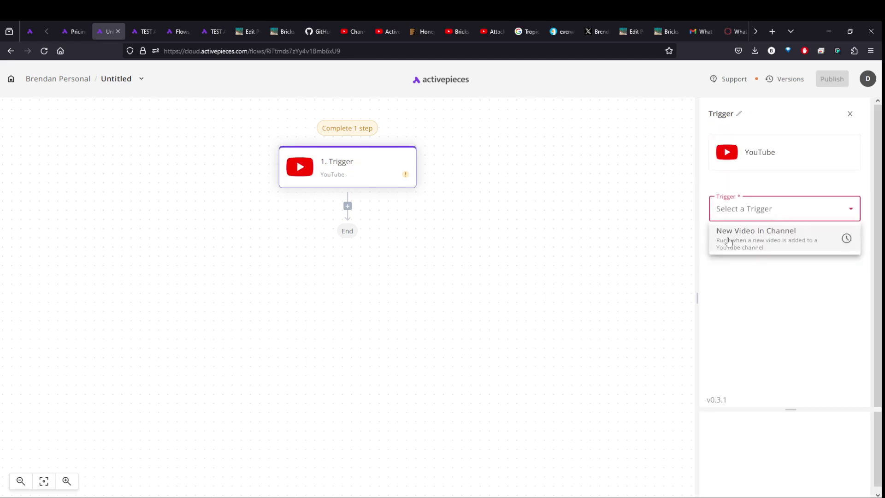
click(802, 243)
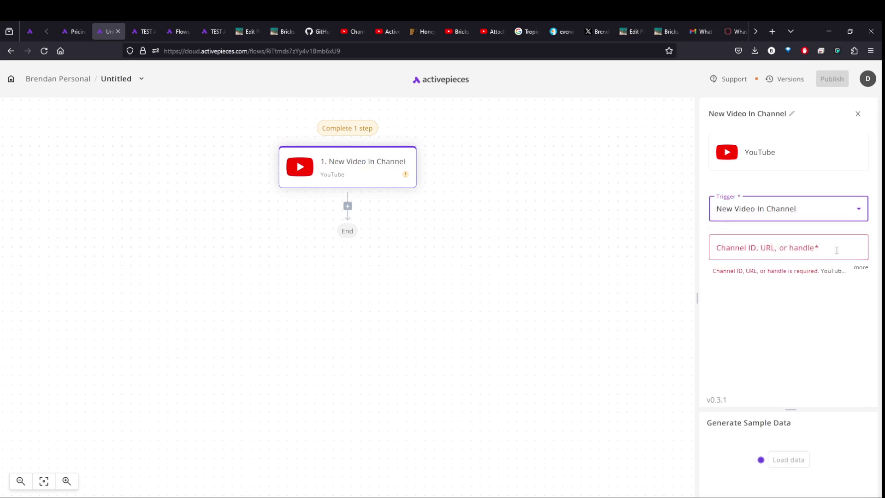
- Copy the channel ID from the YouTube Studio address bar and return to the Untitled flow
click(352, 32)
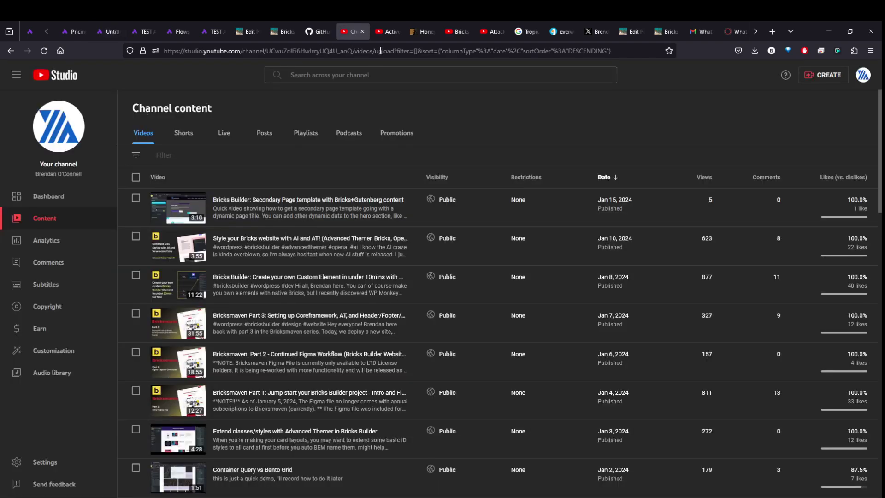
drag(353, 50, 270, 52)
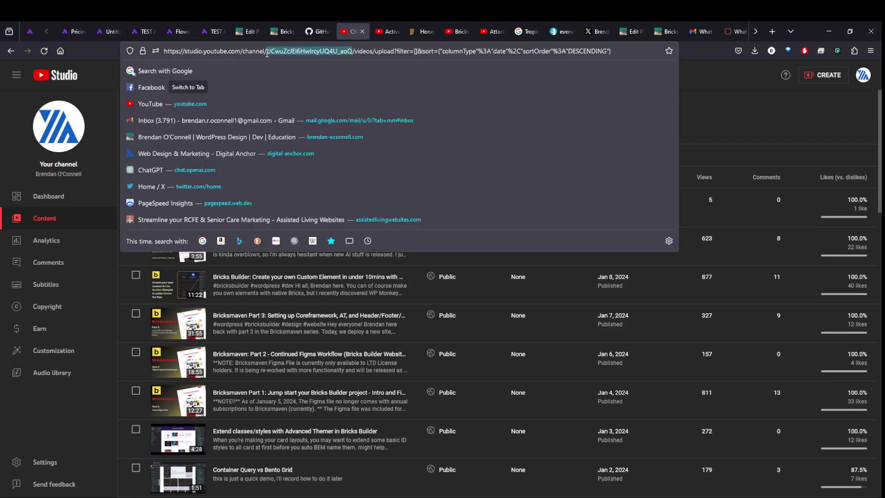
click(144, 32)
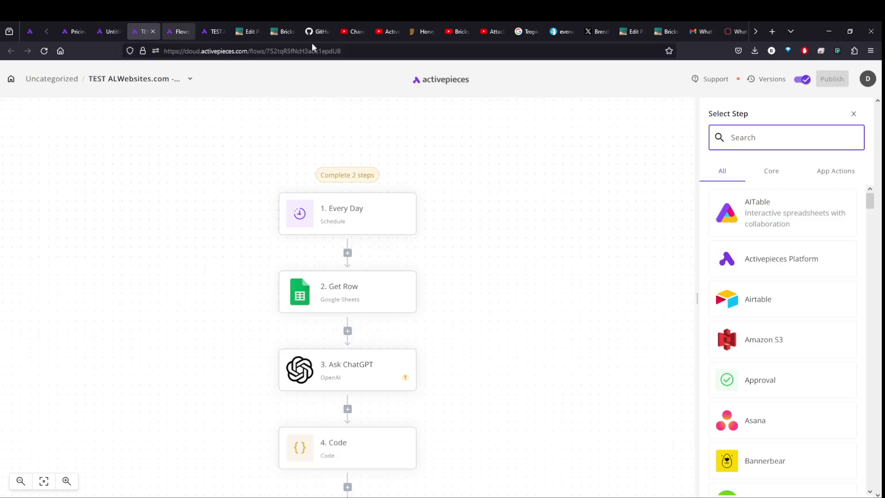
click(185, 27)
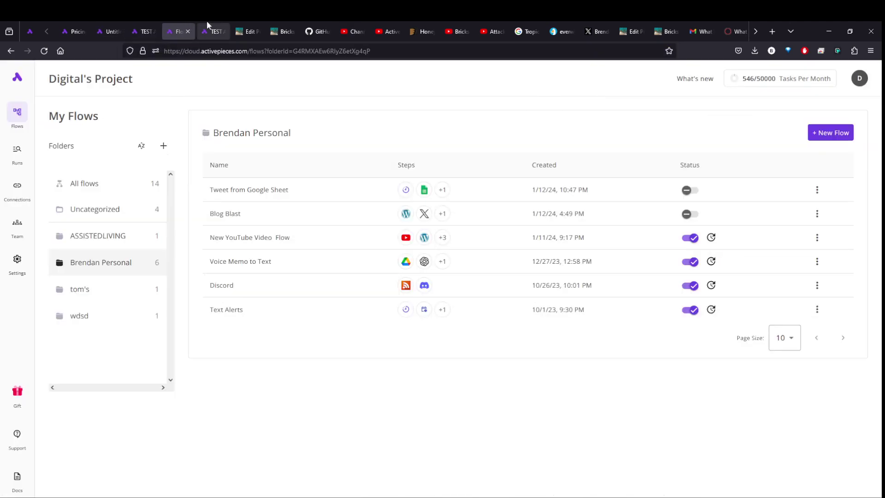
click(208, 26)
- Paste the channel ID into the YouTube trigger and load sample video data
click(109, 31)
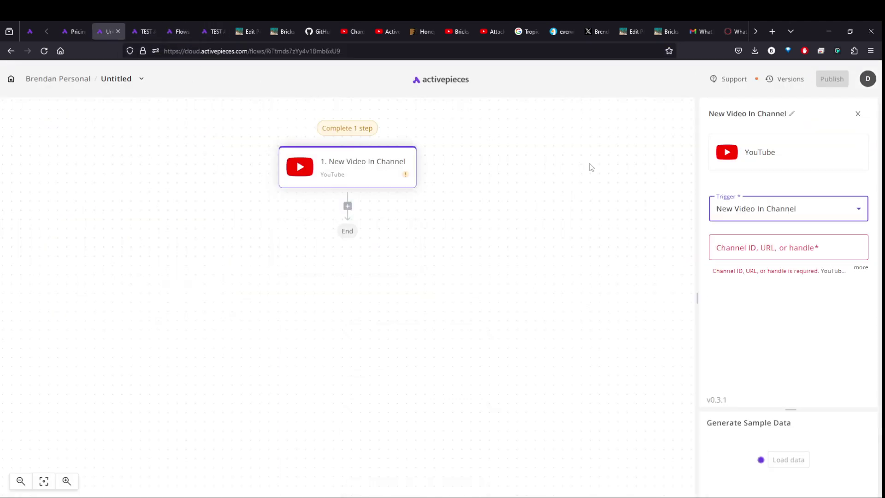
click(773, 244)
text(UCwuZcJEi6HwIrcyUQ4U_aoQ)
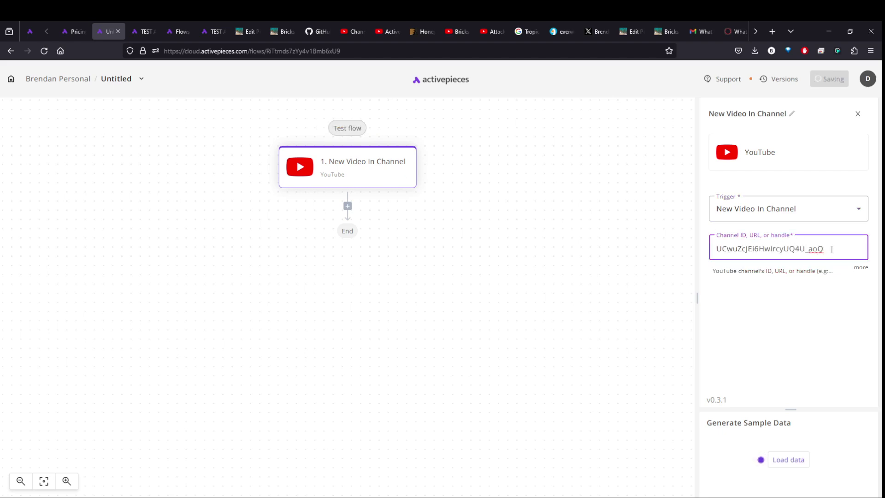
click(790, 459)
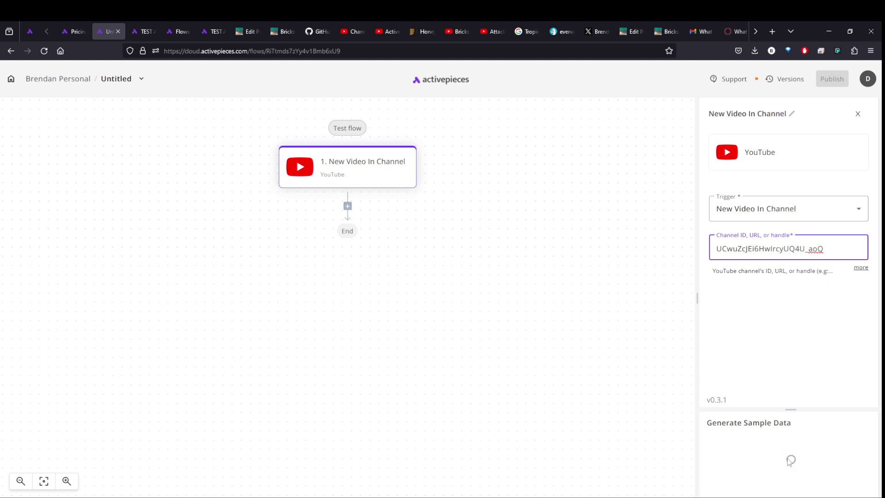
- Resize the panels and scroll through the loaded sample video JSON
drag(790, 409, 760, 322)
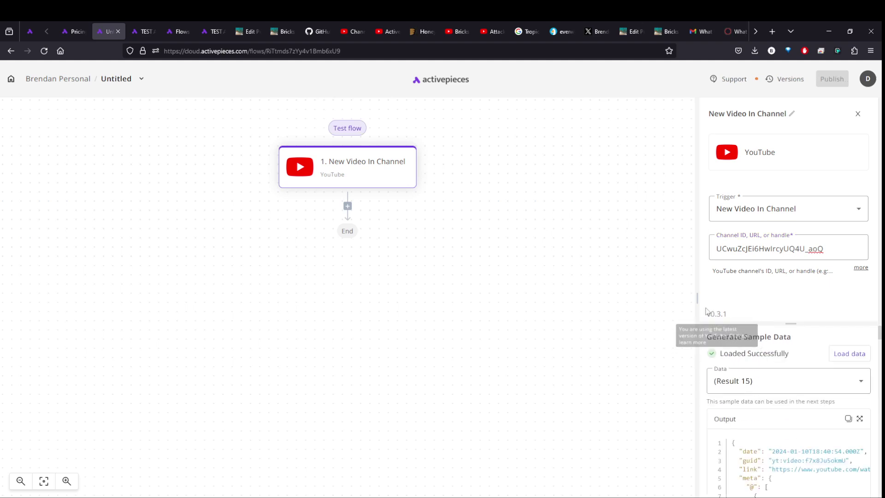
drag(698, 315, 588, 309)
drag(737, 323, 735, 265)
scroll(742, 407, down, 7)
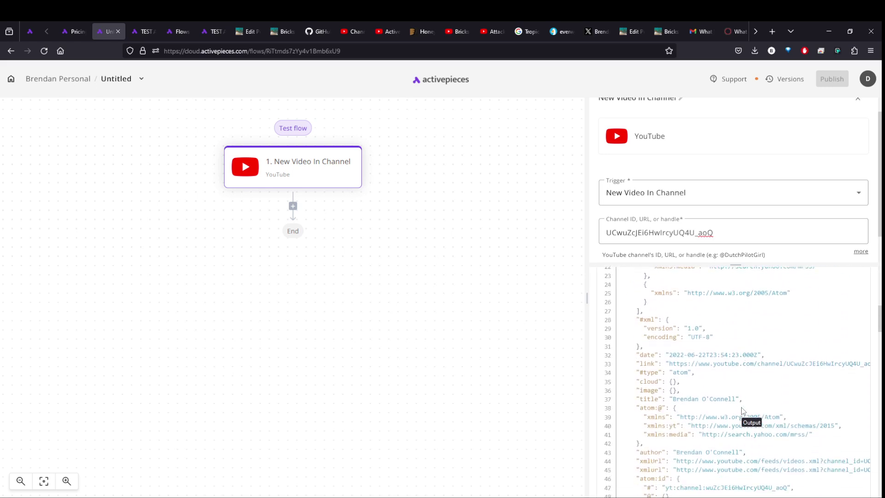
scroll(740, 407, down, 2)
drag(672, 338, 731, 340)
scroll(761, 364, down, 12)
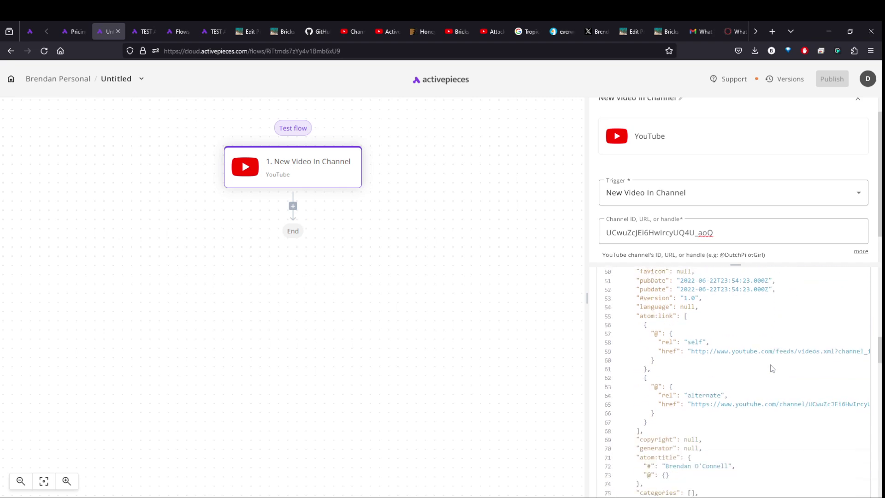
scroll(772, 371, down, 15)
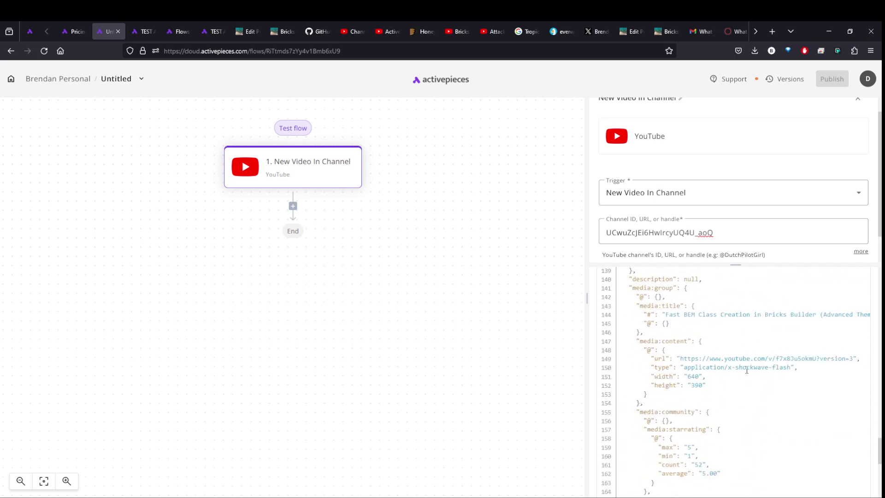
scroll(752, 388, up, 12)
scroll(752, 388, up, 20)
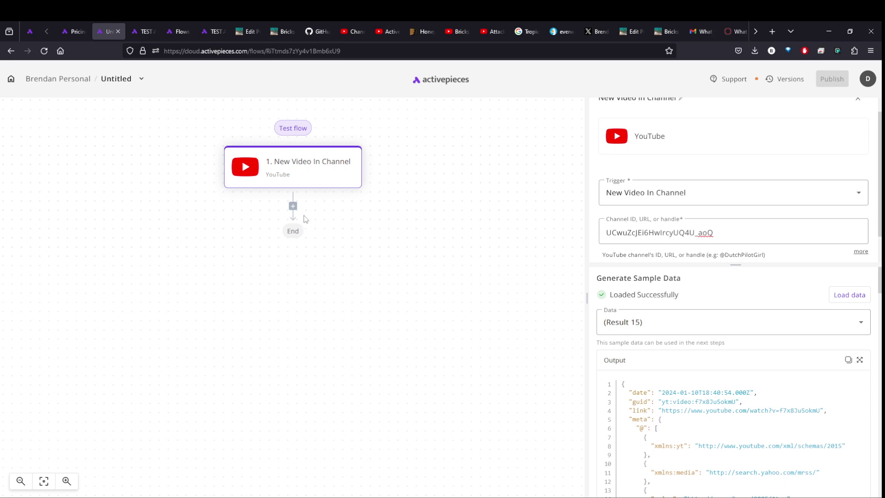
- Add a WordPress Create Post step after the trigger using the existing blog connection
click(293, 206)
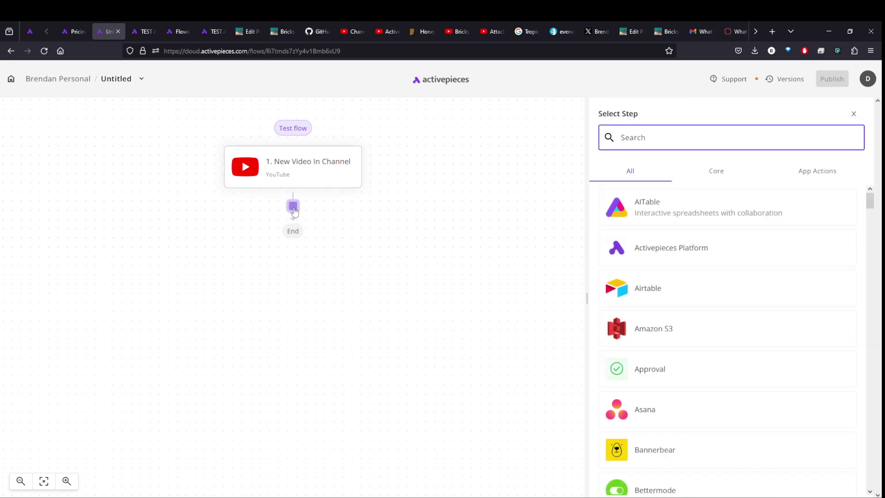
text(word)
click(694, 214)
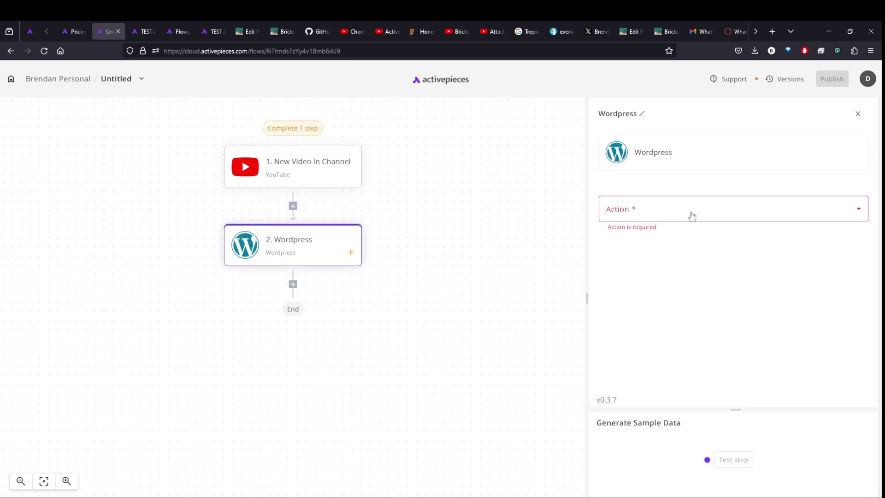
click(692, 216)
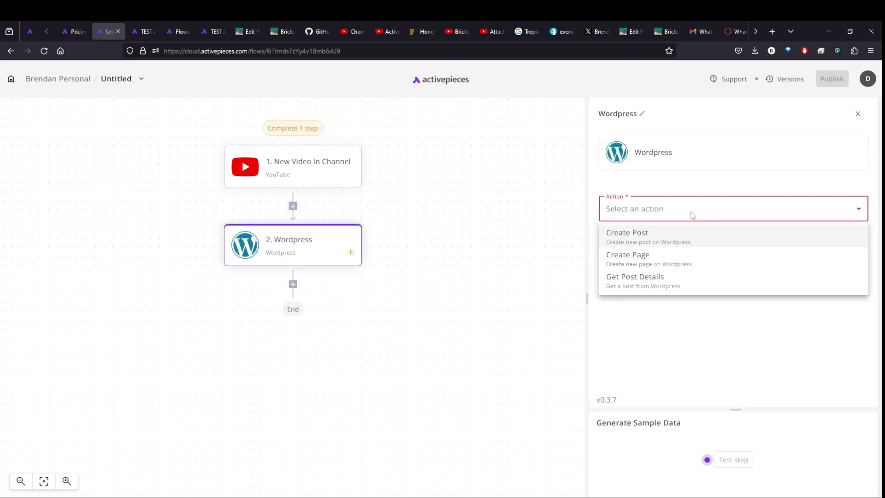
click(659, 243)
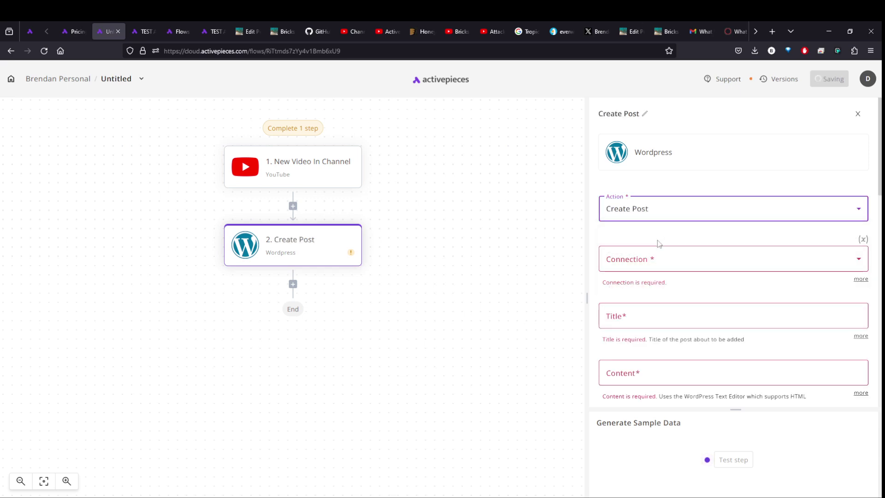
click(648, 268)
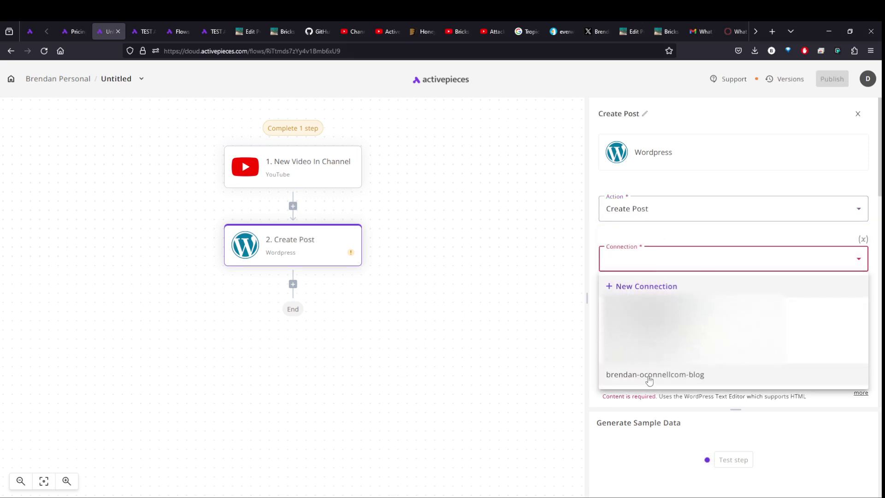
click(670, 379)
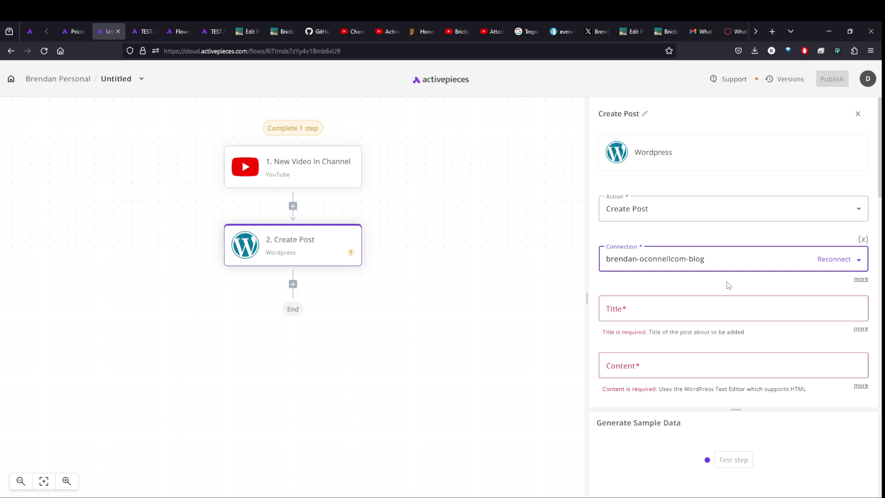
- Type 'testing' into the post Title, then clear it again
click(666, 308)
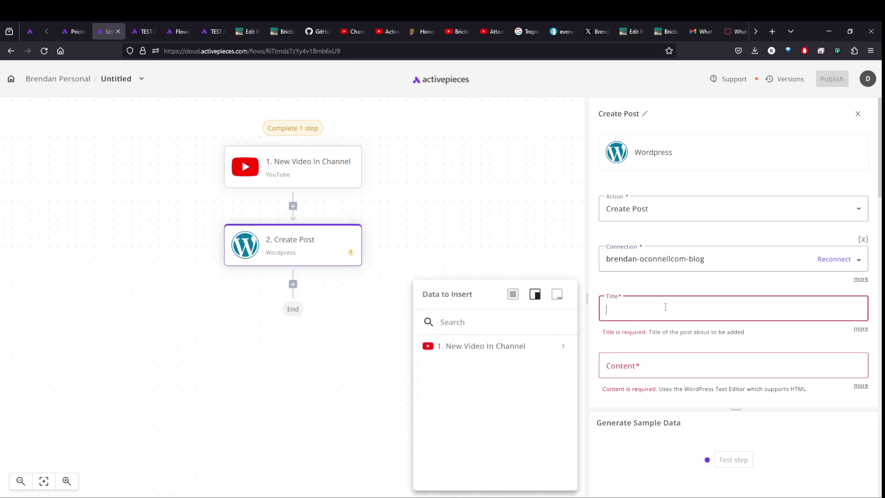
text(testing)
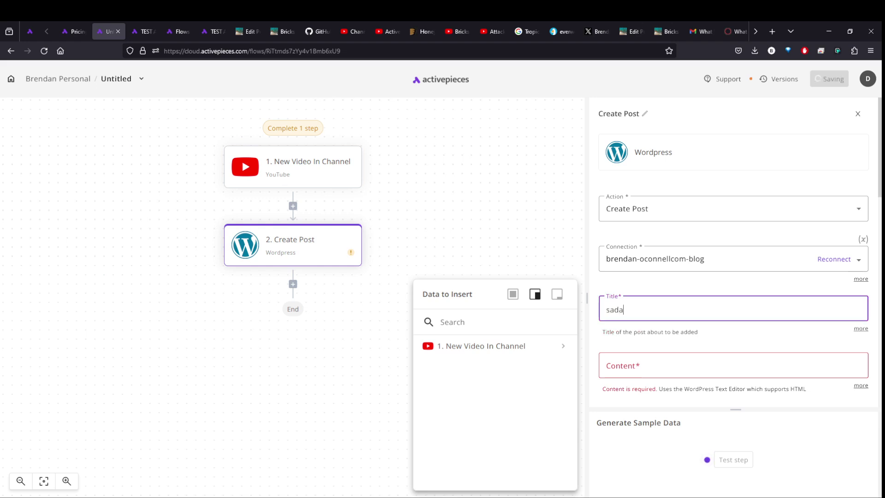
key(ctrl+a)
key(BackSpace)
- Map the YouTube video's title into the post Title
mouse_move(566, 352)
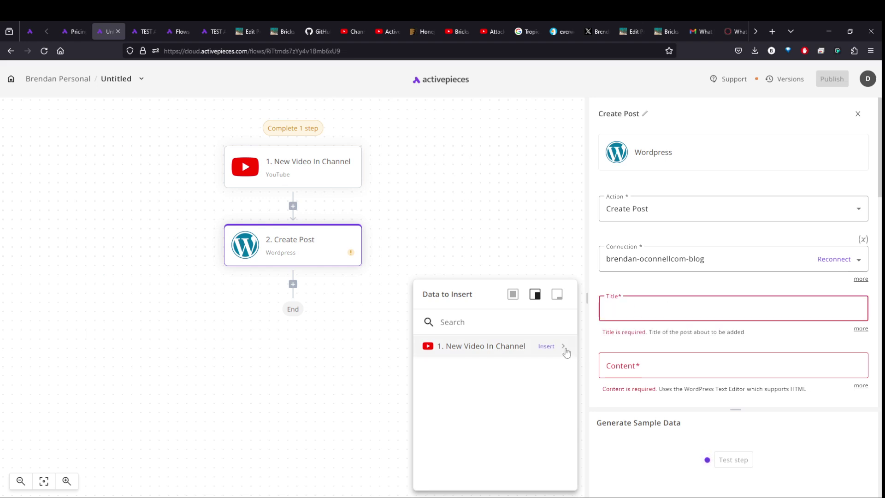
click(563, 352)
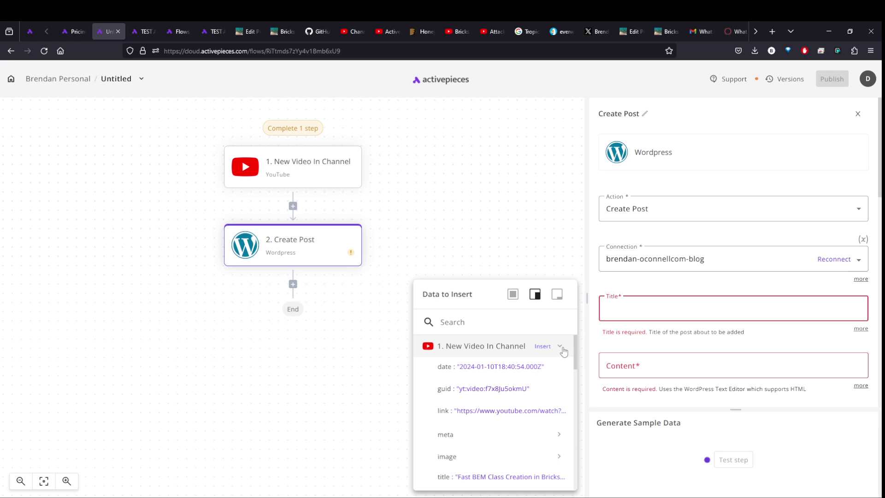
scroll(530, 400, down, 2)
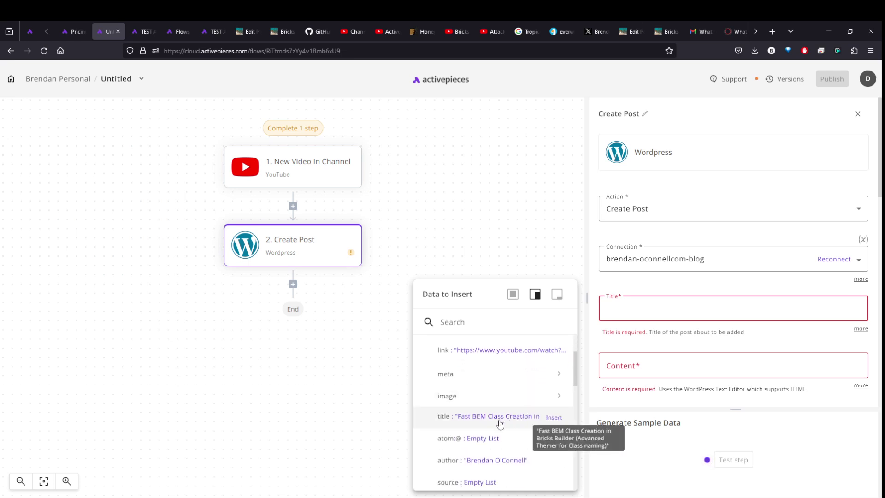
click(498, 421)
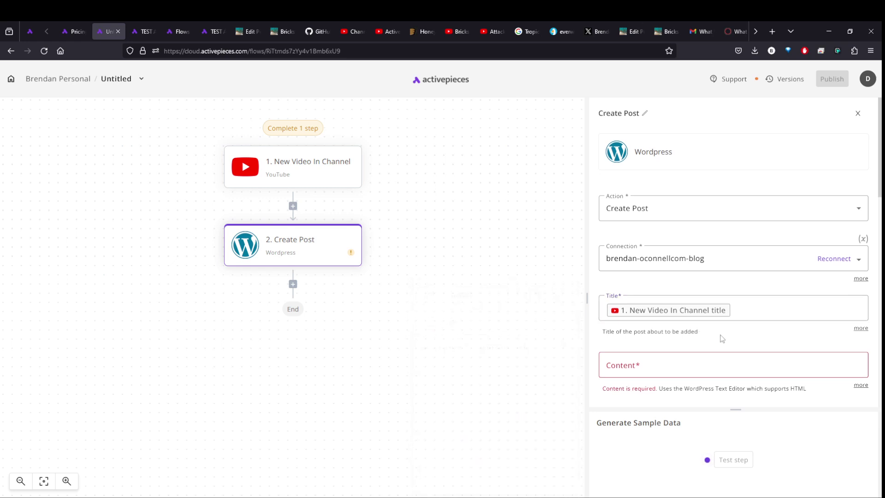
scroll(721, 336, down, 1)
- Fill Content with the video link wrapped in [embed][/embed] tags and test the step
click(644, 309)
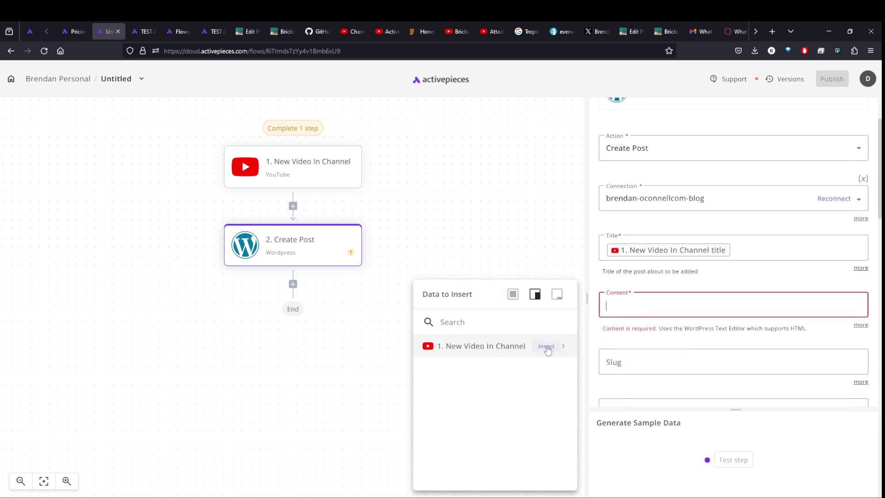
click(563, 351)
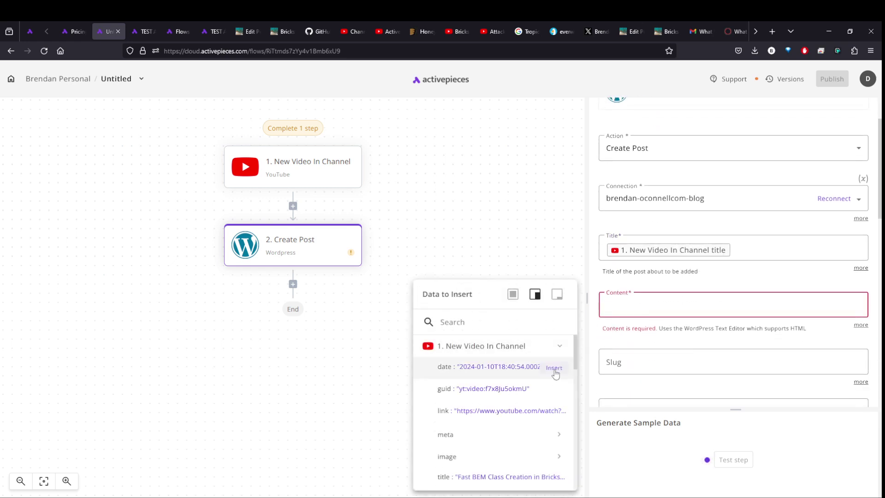
click(506, 412)
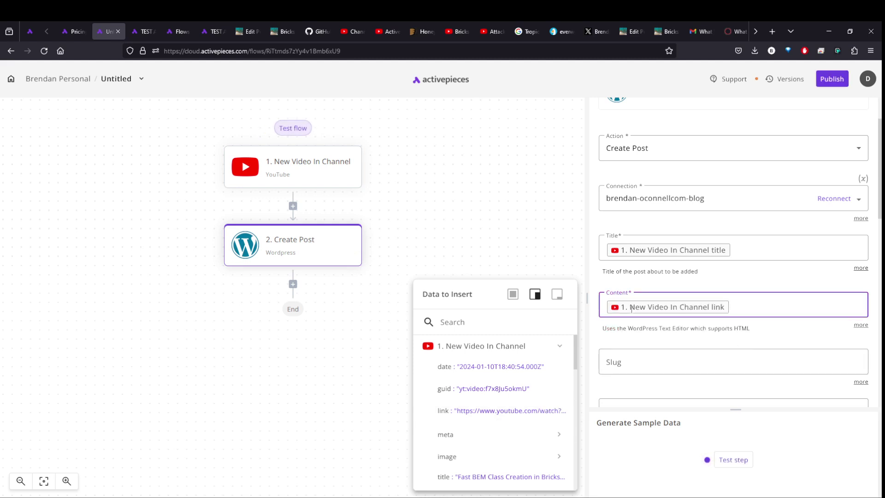
text({})
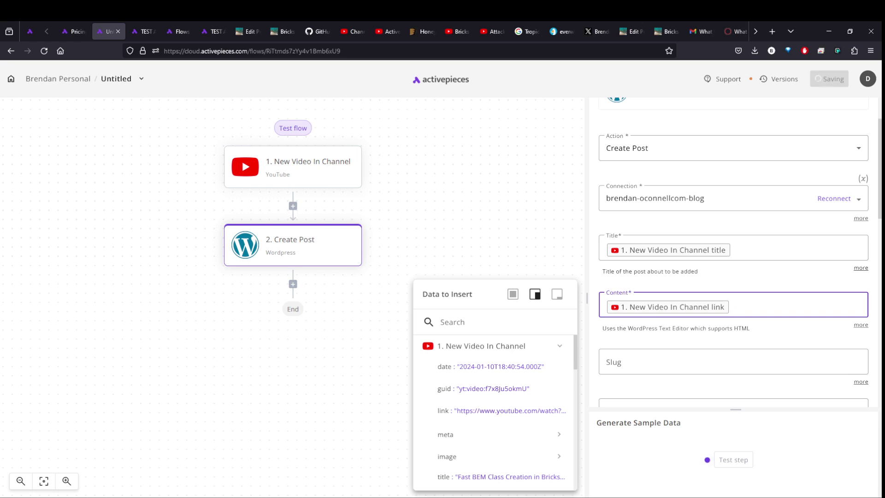
text({)
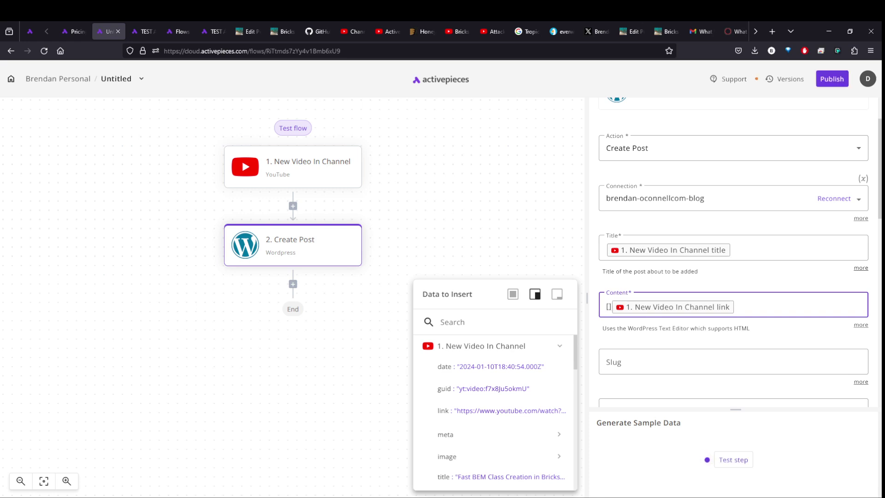
text(embed)
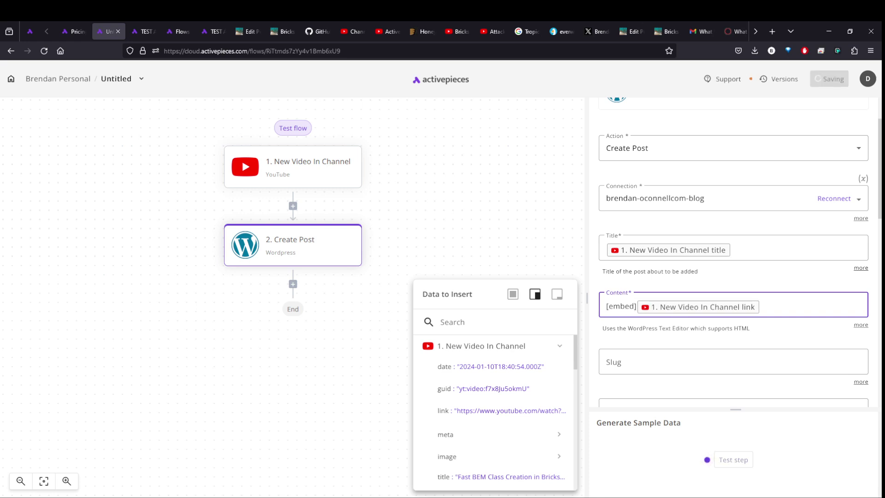
text([]/m)
key(BackSpace)
text(embed)
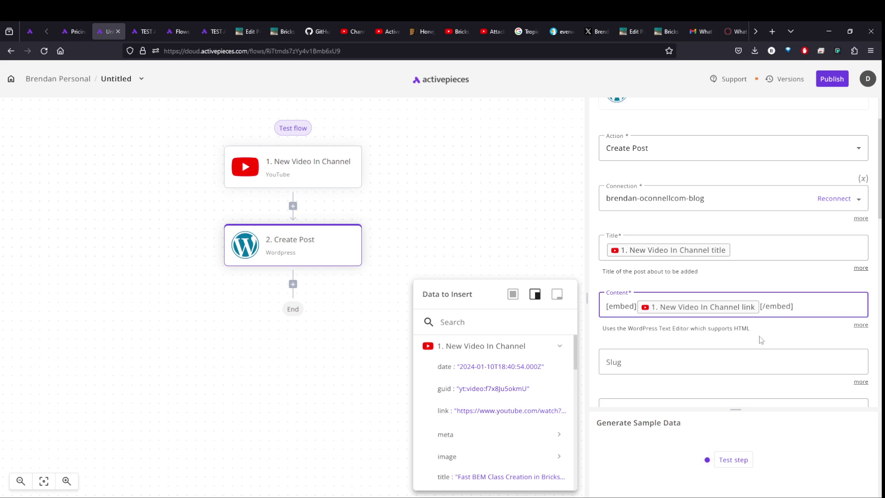
click(732, 459)
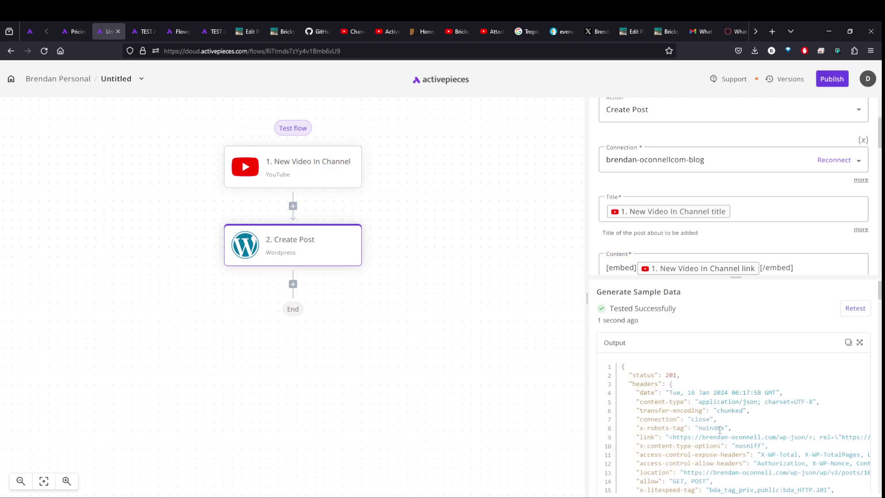
- Review the successful draft-post output and enlarge the form to show Slug, Date and more fields
scroll(723, 426, down, 5)
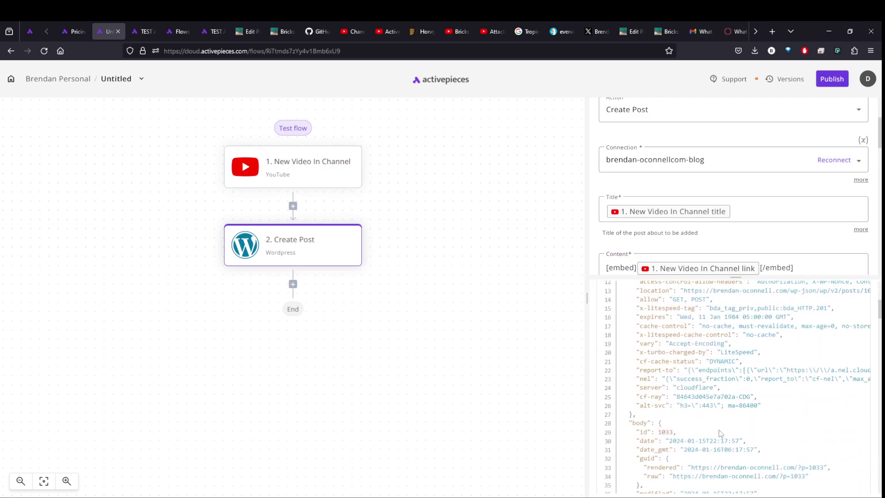
scroll(720, 433, down, 5)
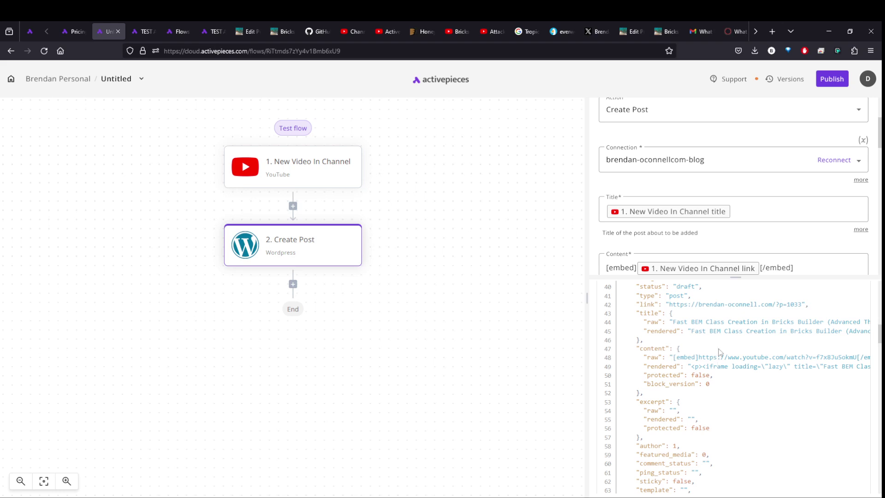
drag(736, 277, 735, 395)
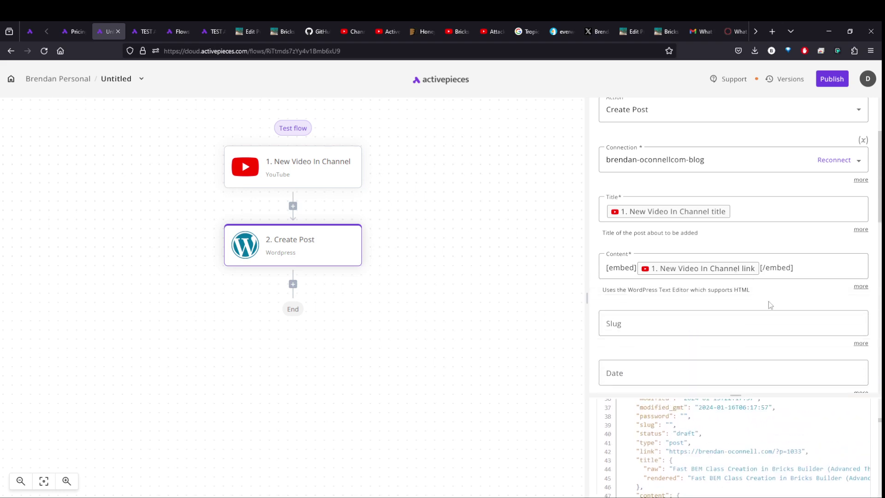
scroll(775, 295, down, 3)
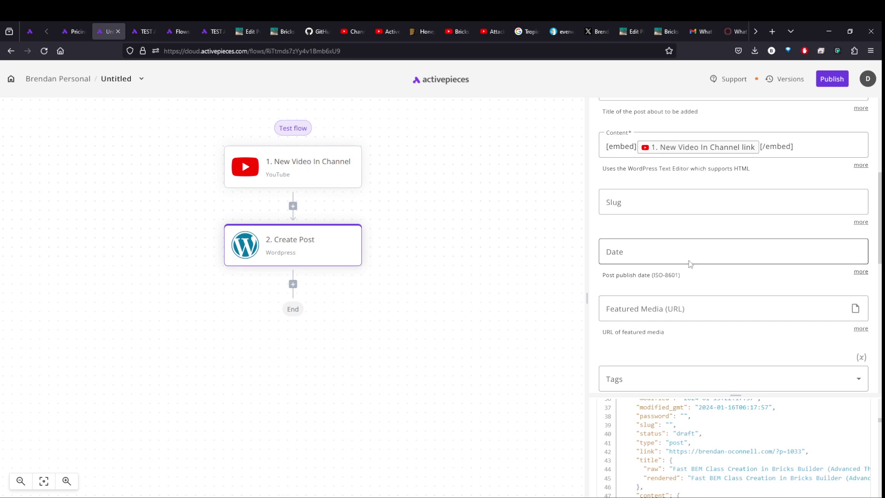
- Map the YouTube video's date into the post Date field
click(687, 250)
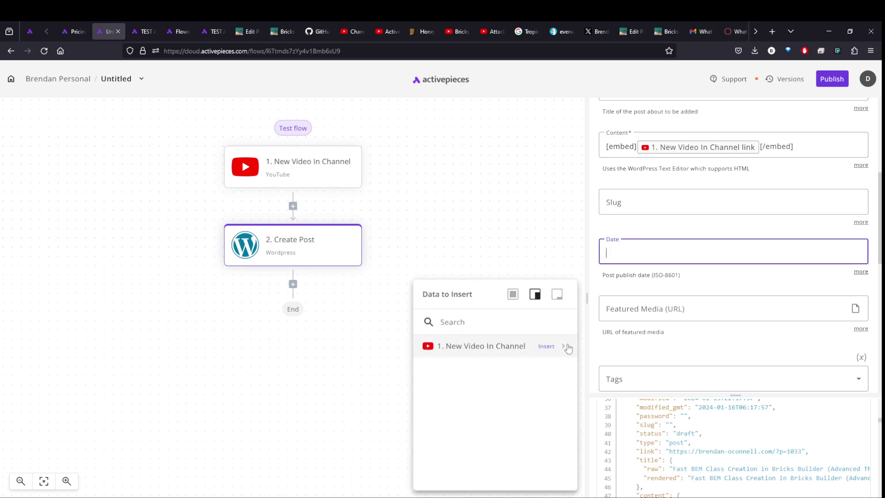
click(563, 351)
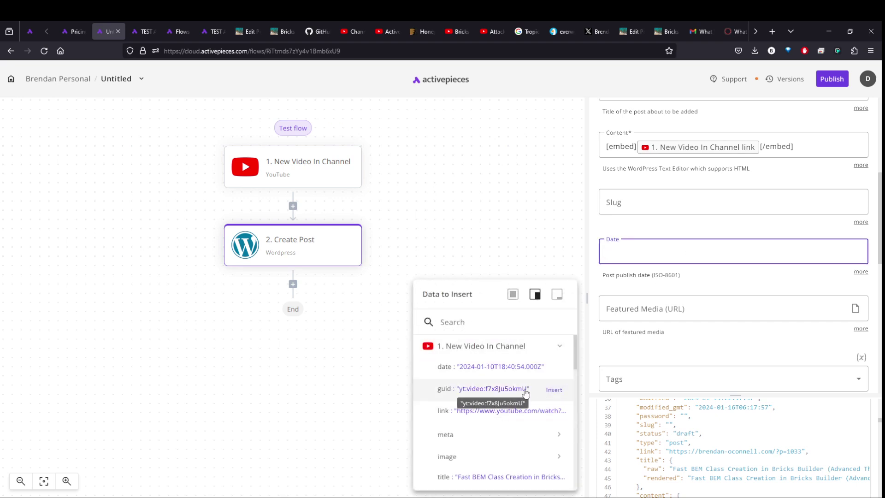
click(554, 369)
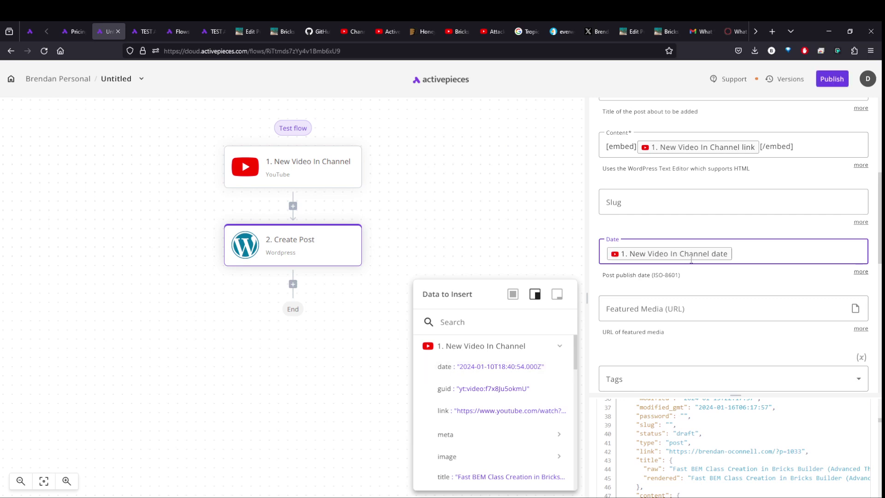
click(711, 277)
- Set Featured Media (URL) to the video's image url
click(676, 307)
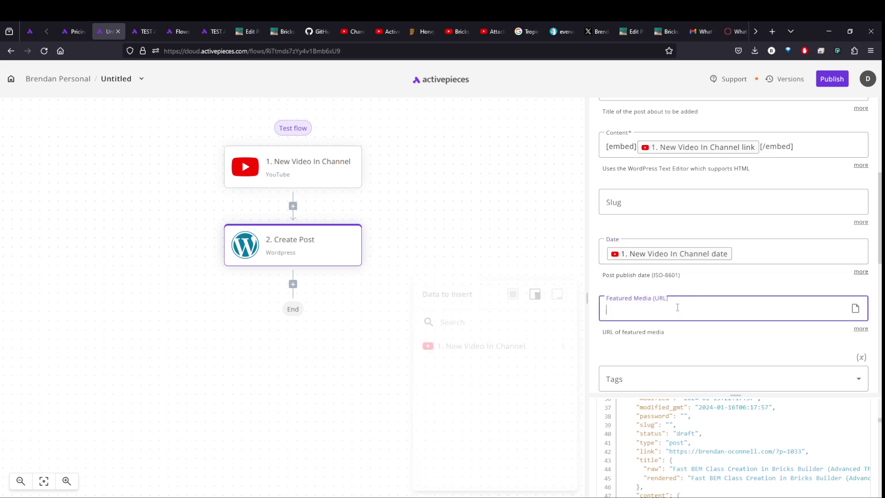
click(563, 345)
scroll(543, 369, down, 3)
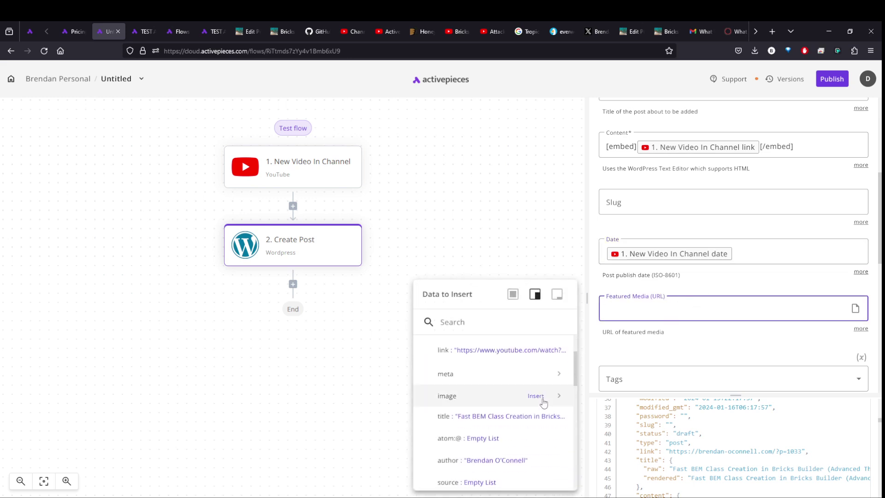
scroll(544, 403, down, 5)
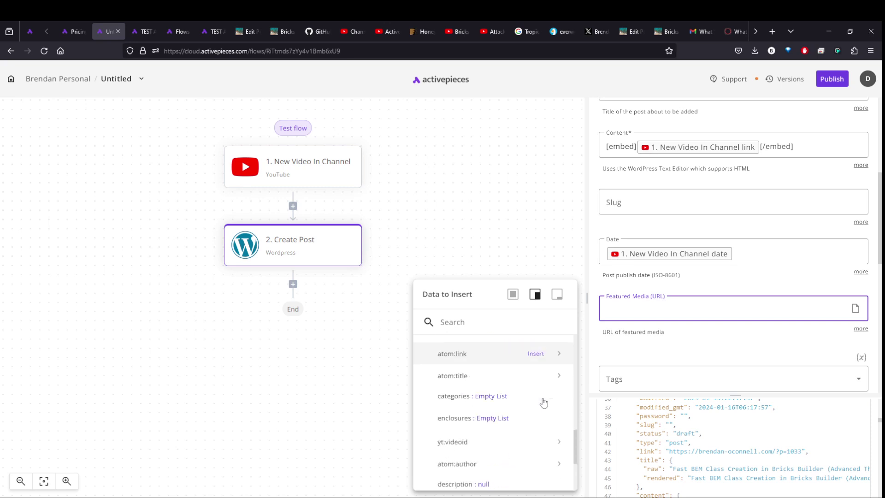
scroll(544, 403, down, 5)
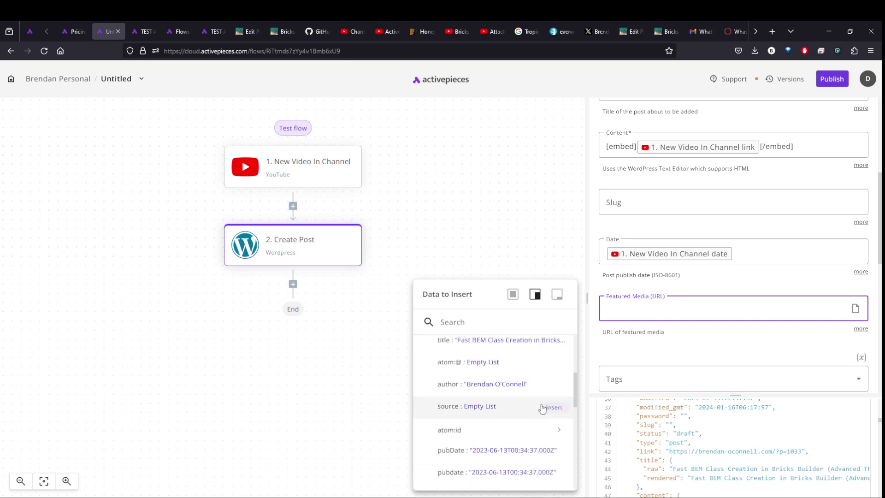
scroll(543, 408, up, 10)
scroll(543, 408, up, 1)
scroll(549, 406, down, 3)
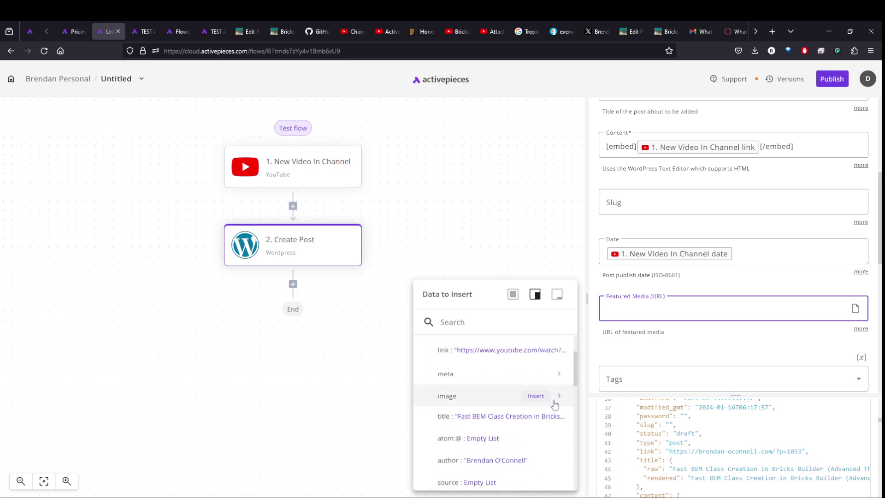
click(559, 397)
click(504, 418)
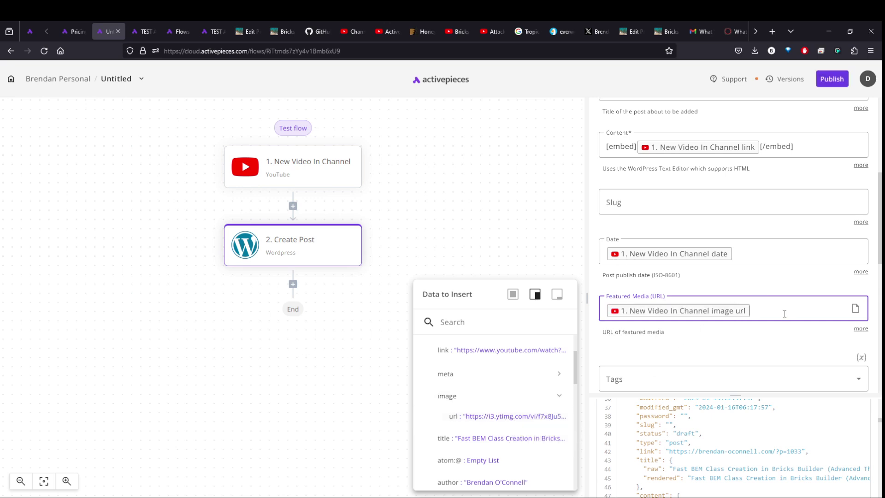
click(758, 331)
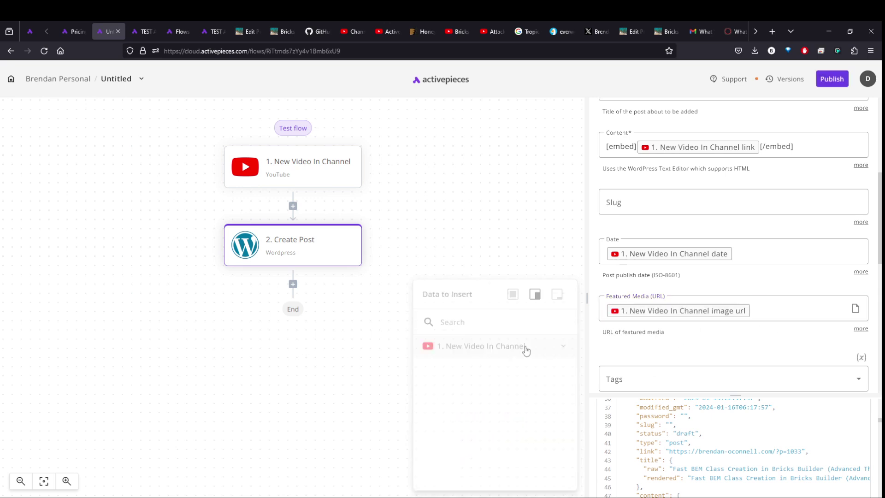
- Add a Twitter Create Tweet step after Create Post using the twitter connection
click(292, 284)
text(tw)
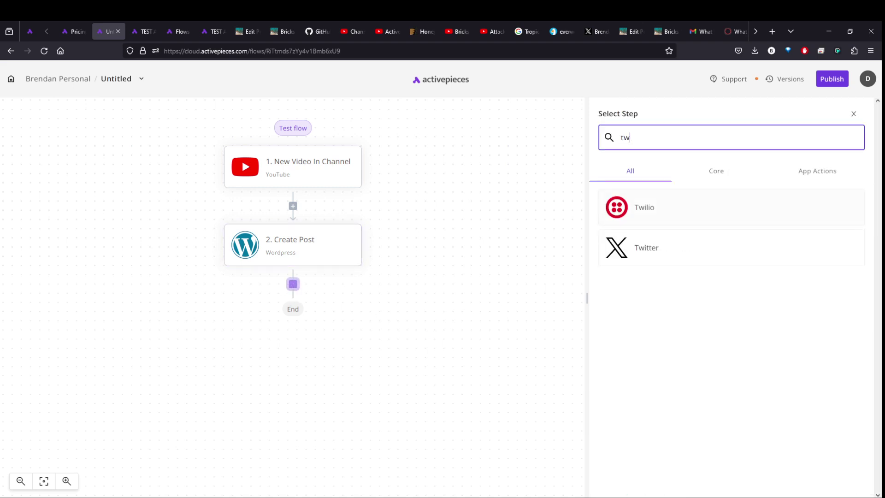
click(665, 244)
click(658, 208)
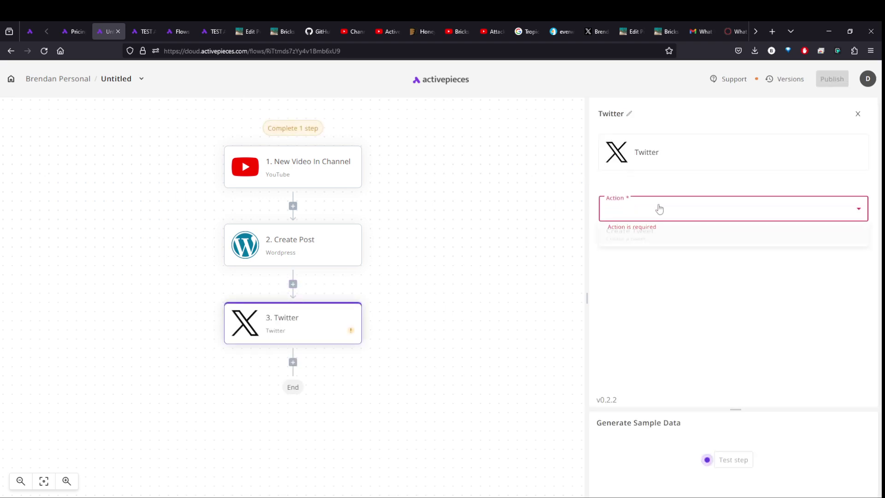
click(658, 235)
click(710, 259)
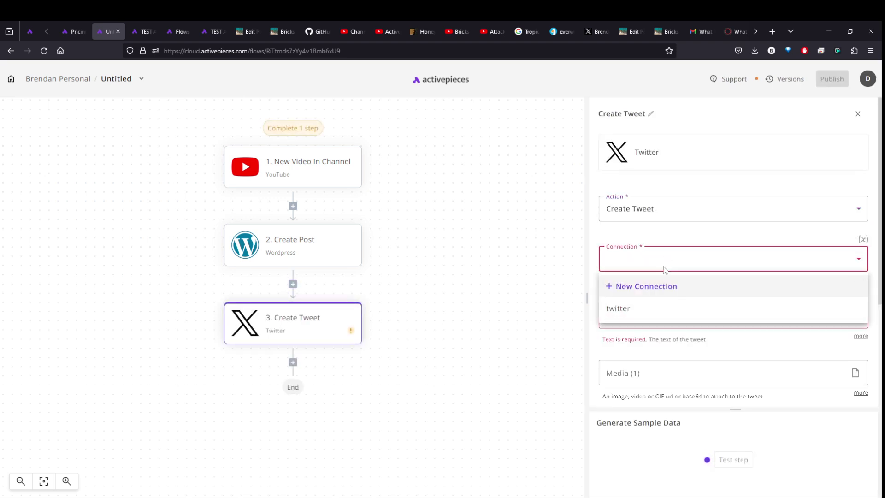
click(638, 312)
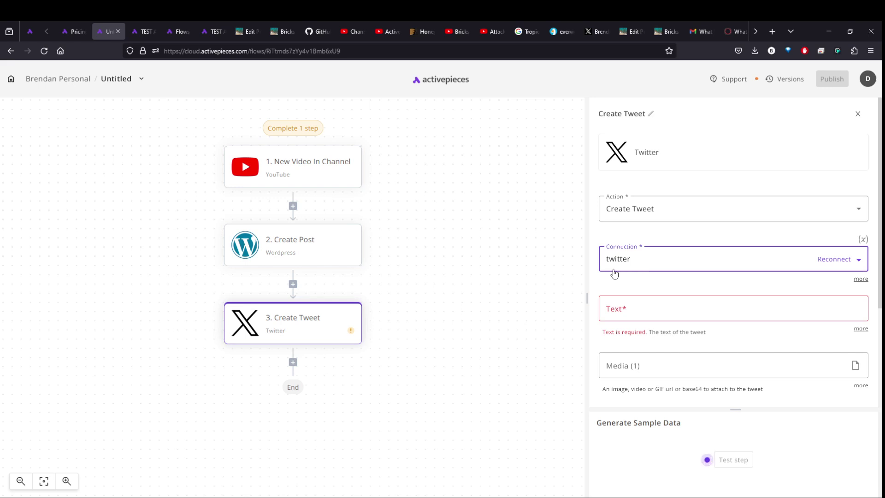
- Browse the Create Post output headers, body and content fields for the tweet Text
click(617, 309)
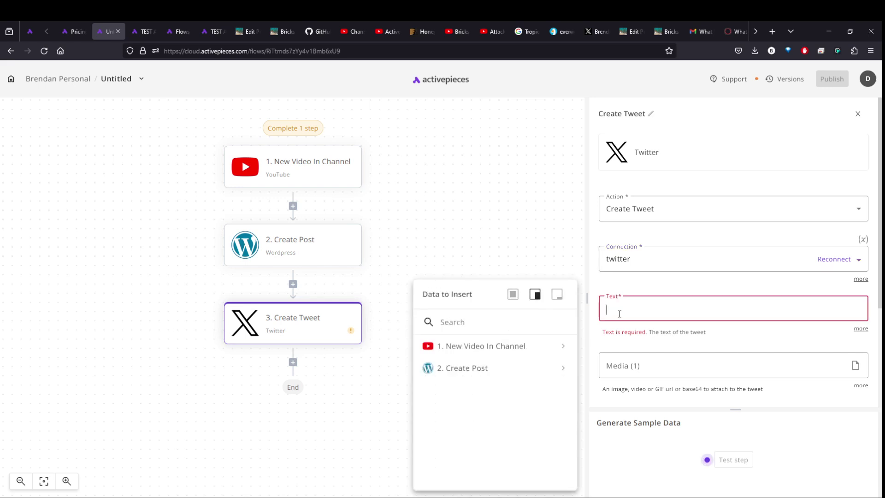
click(563, 367)
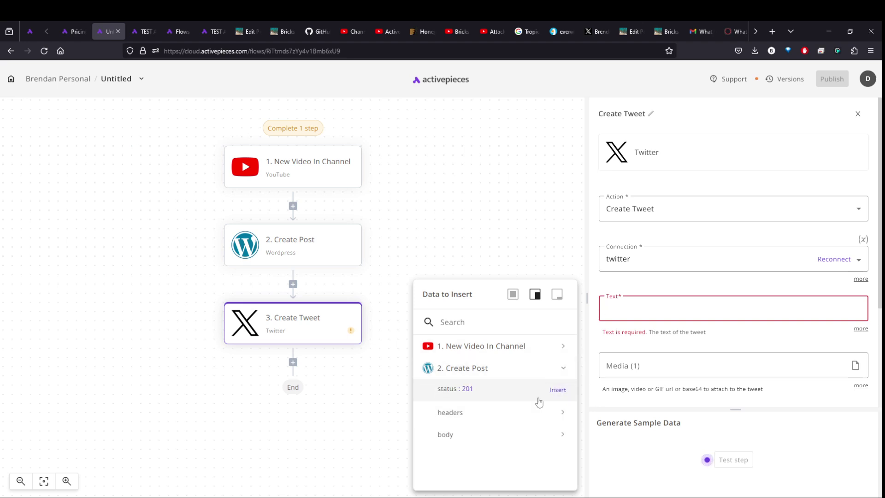
click(564, 413)
scroll(508, 424, down, 3)
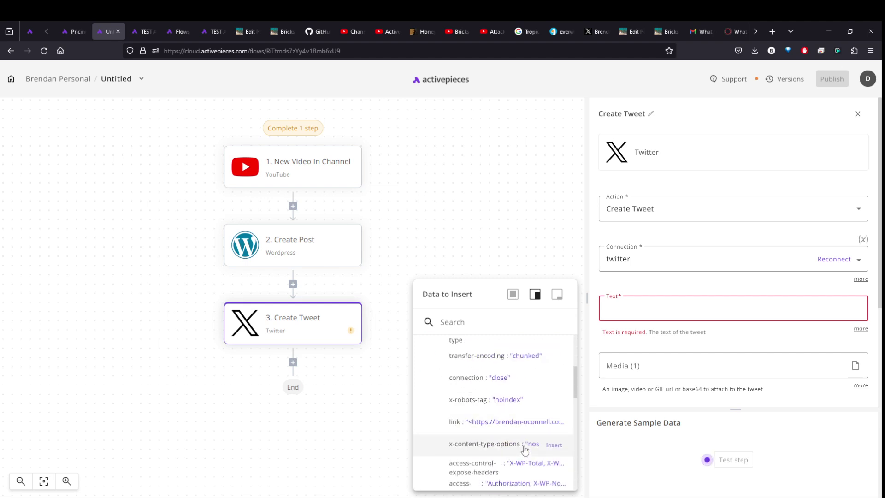
scroll(508, 424, down, 5)
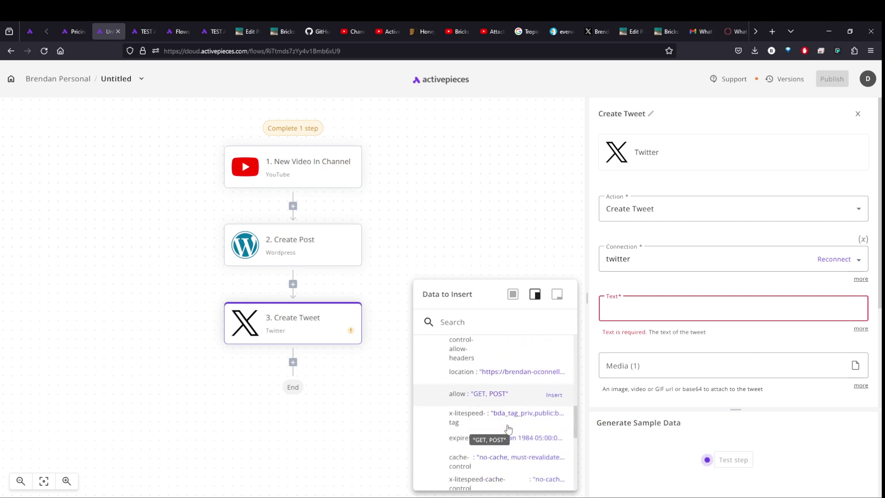
scroll(515, 430, down, 3)
click(557, 481)
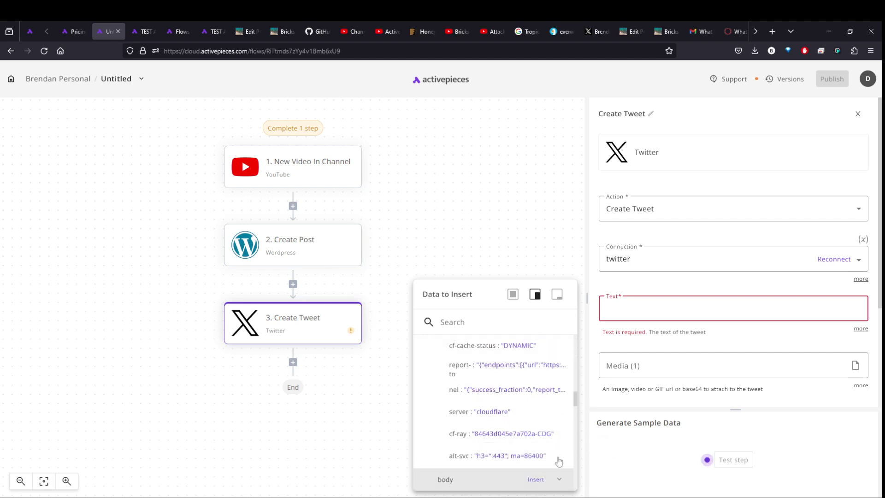
scroll(553, 456, down, 3)
scroll(549, 449, down, 5)
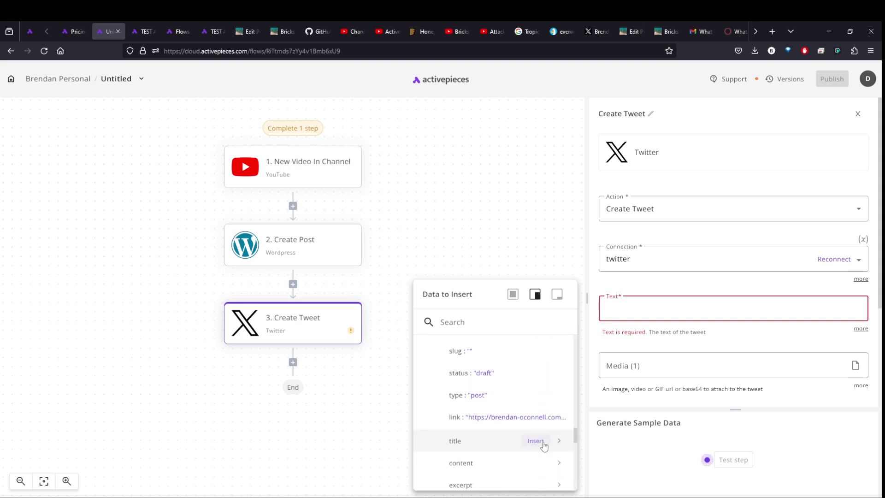
scroll(544, 446, up, 5)
scroll(544, 446, down, 3)
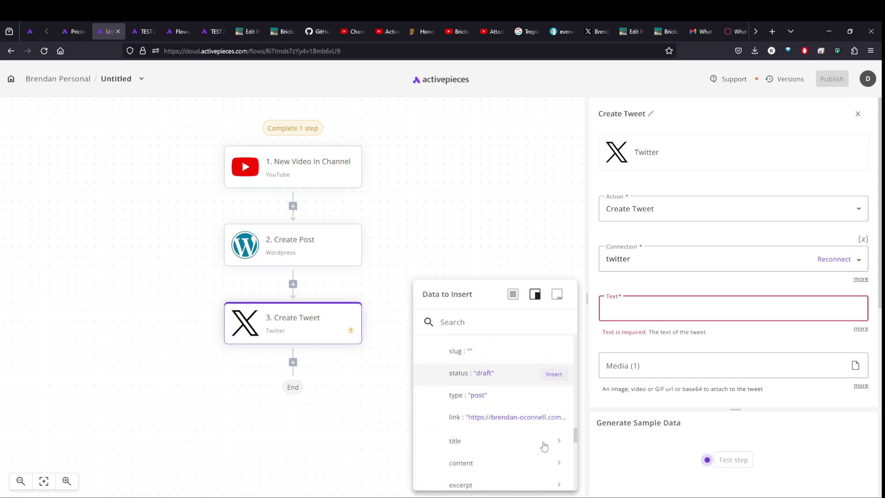
scroll(544, 446, up, 2)
scroll(544, 446, down, 2)
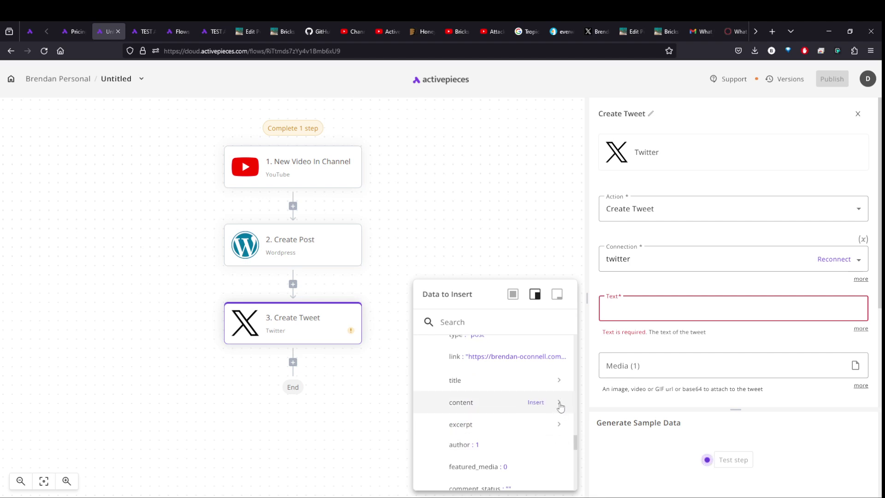
click(558, 402)
scroll(531, 423, down, 2)
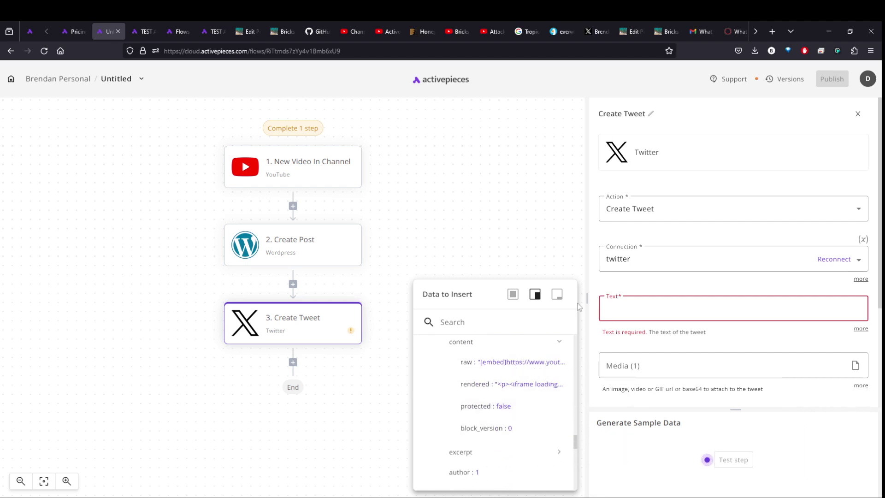
scroll(550, 382, up, 4)
- Insert the post's raw title as the tweet Text and test the step successfully
click(617, 308)
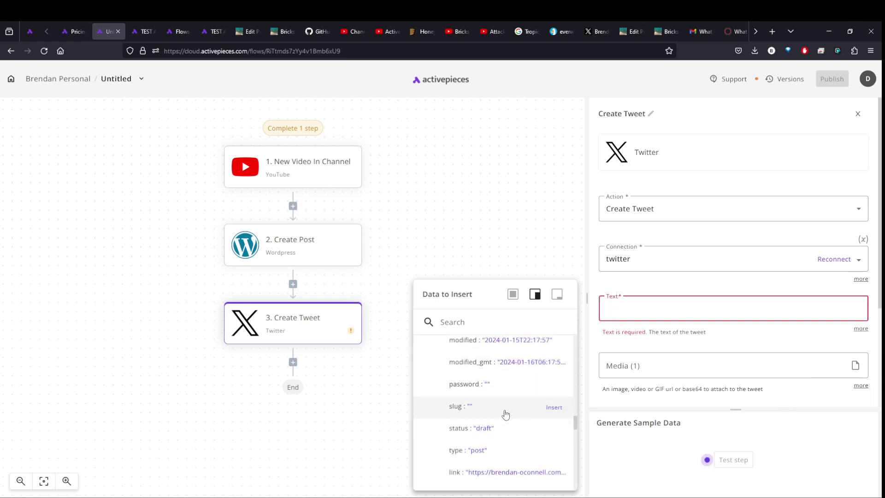
scroll(489, 413, down, 3)
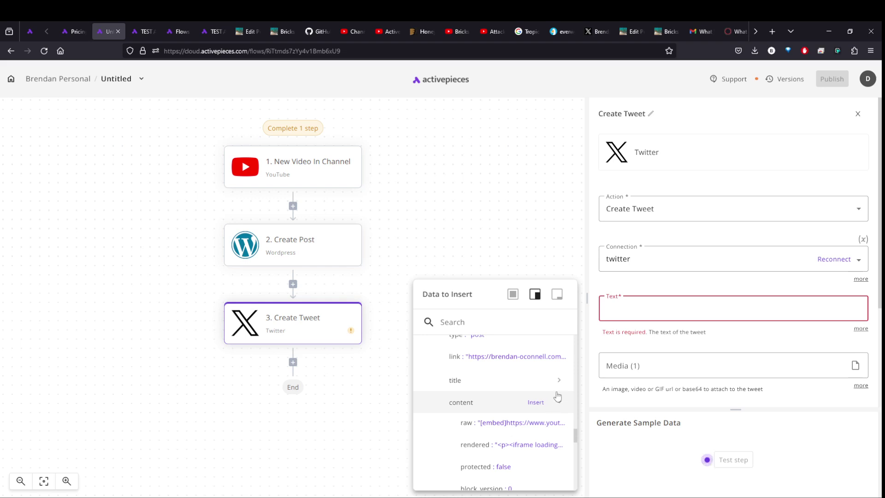
click(558, 380)
click(519, 406)
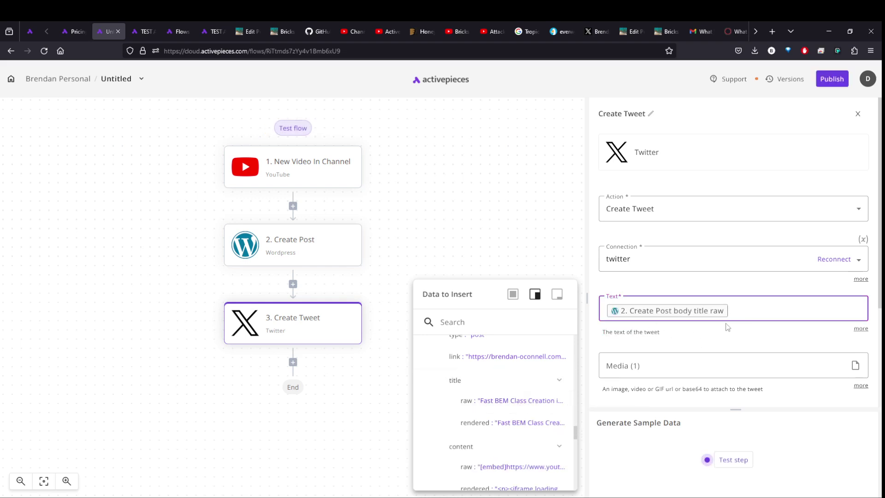
click(703, 347)
click(733, 460)
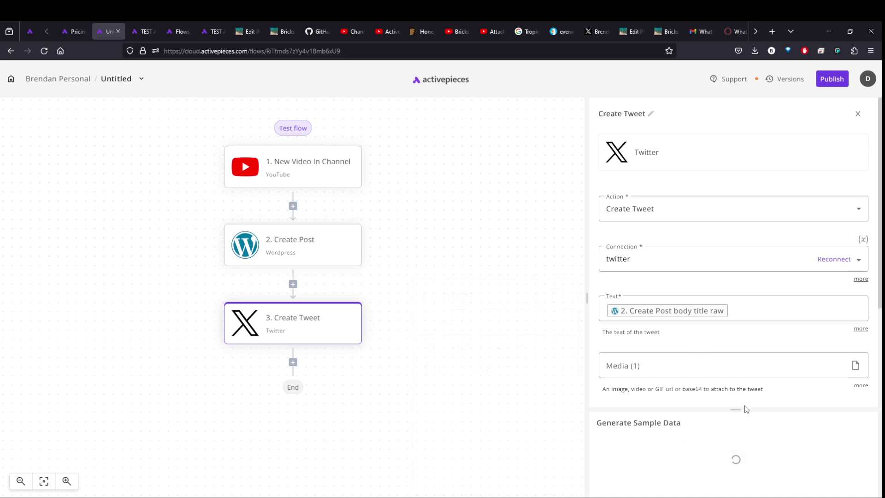
drag(666, 419, 868, 427)
click(722, 417)
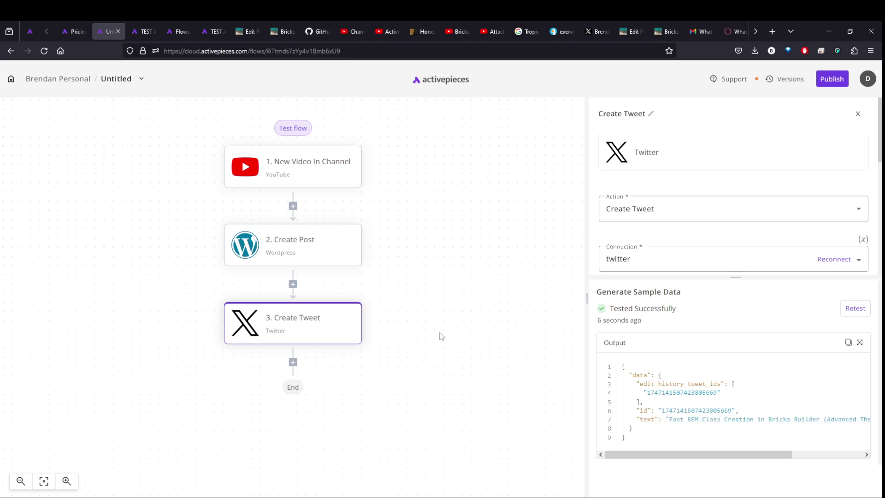
- Insert an OpenAI Ask ChatGPT step using the openai connection and gpt-3.5-turbo-16k model
click(293, 284)
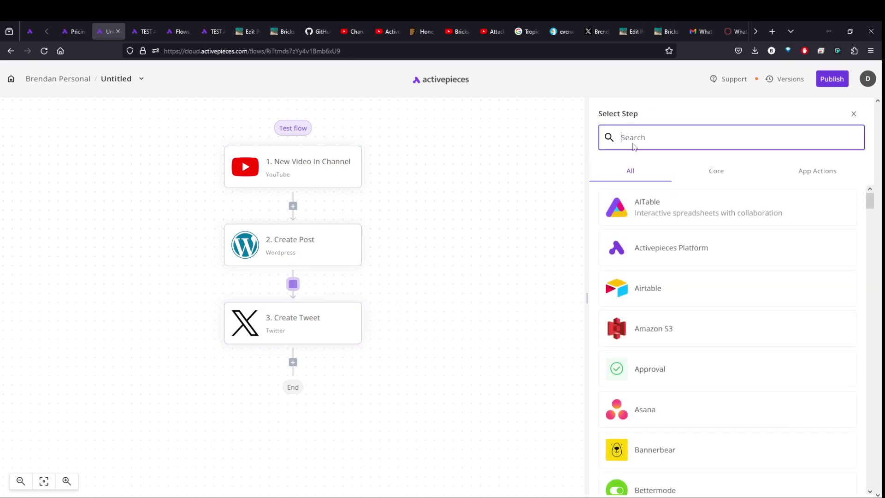
text(chat)
click(644, 209)
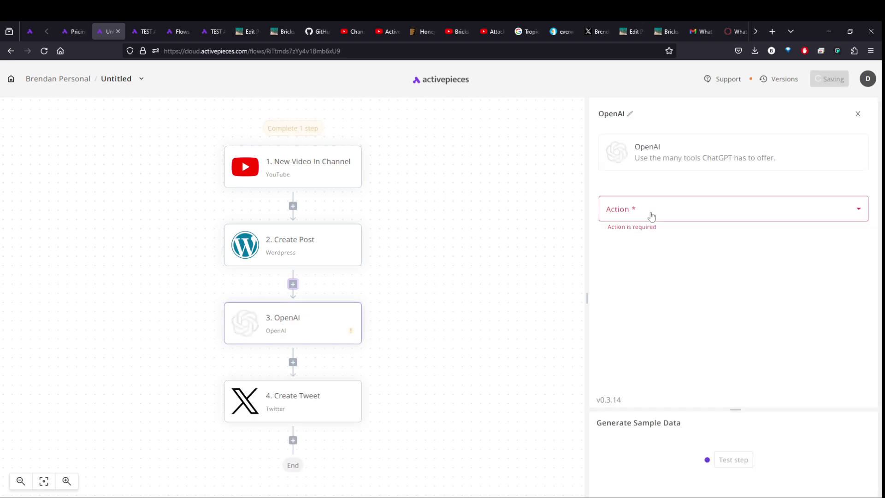
click(651, 216)
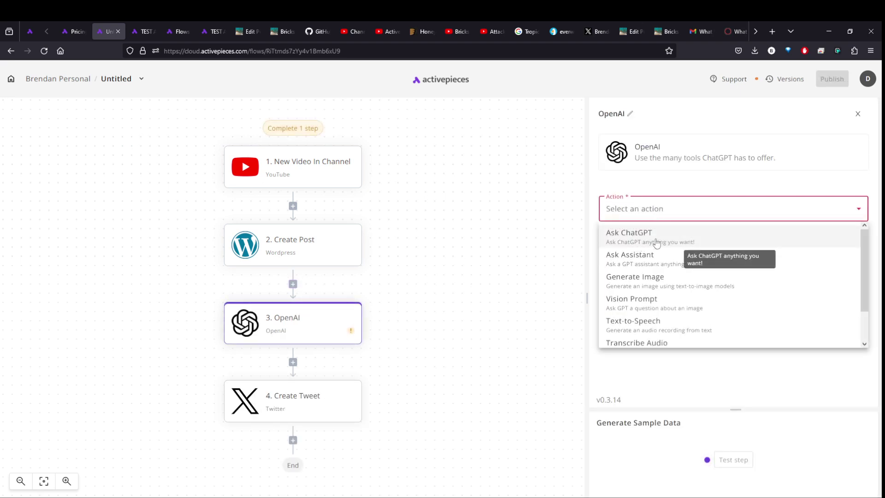
click(658, 244)
click(683, 263)
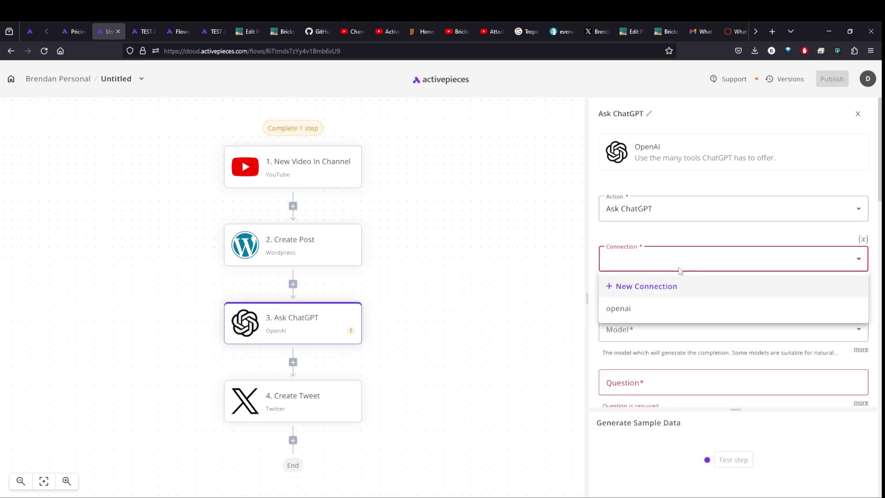
click(639, 309)
click(684, 330)
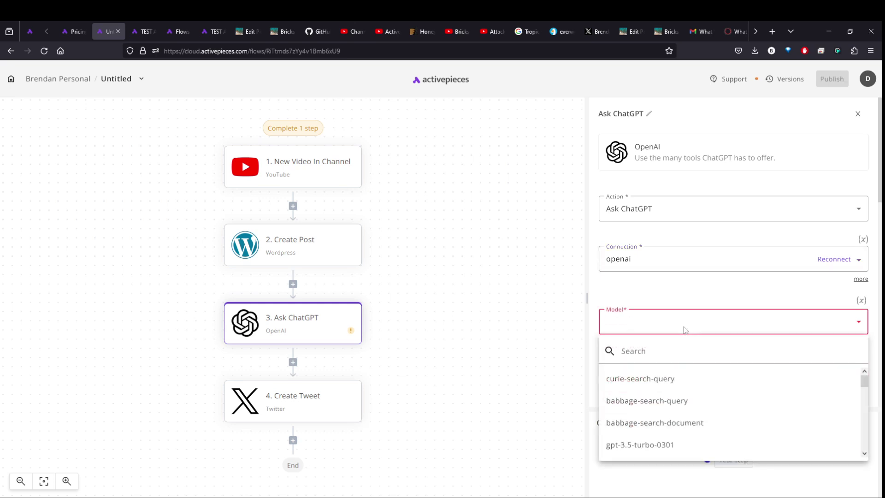
text(turbo)
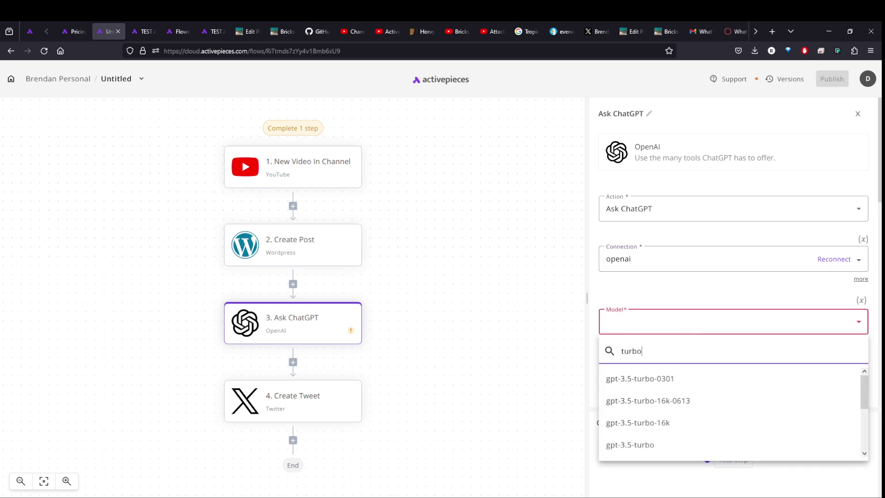
click(662, 422)
- Write the question 'Write a tweet about my new video titled' followed by the video title field
click(674, 377)
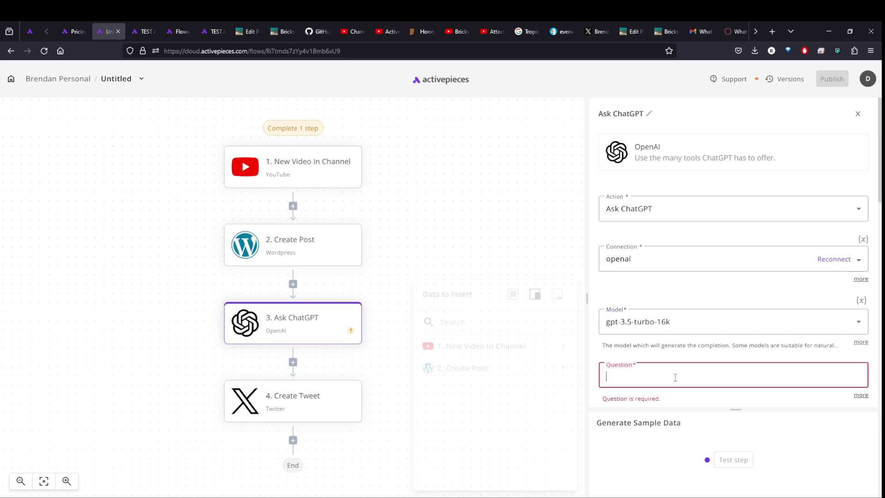
text(write a wteet)
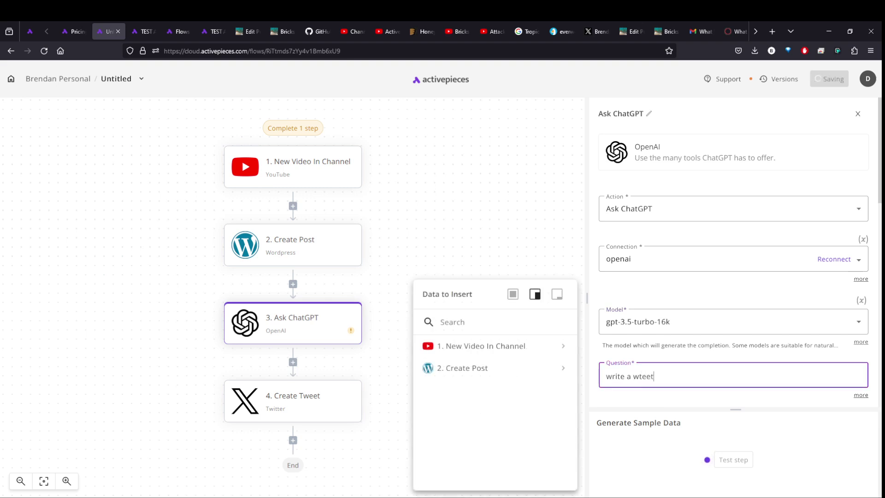
key(BackSpace)
key(BackSpace)
key(BackSpace)
key(BackSpace)
key(BackSpace)
text(tweet about my new video)
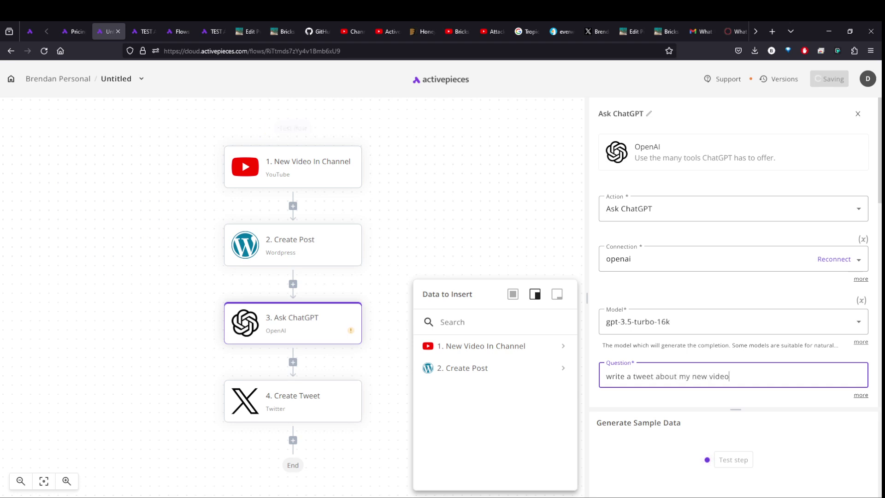
text( titled)
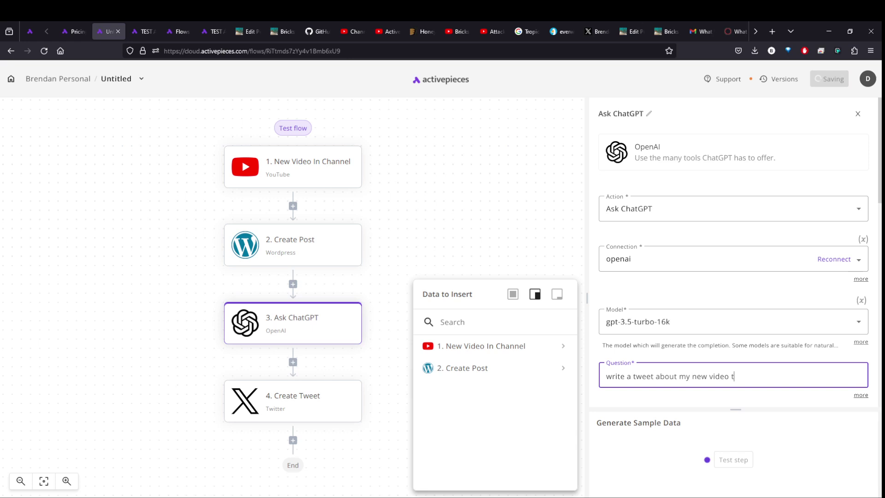
mouse_move(570, 353)
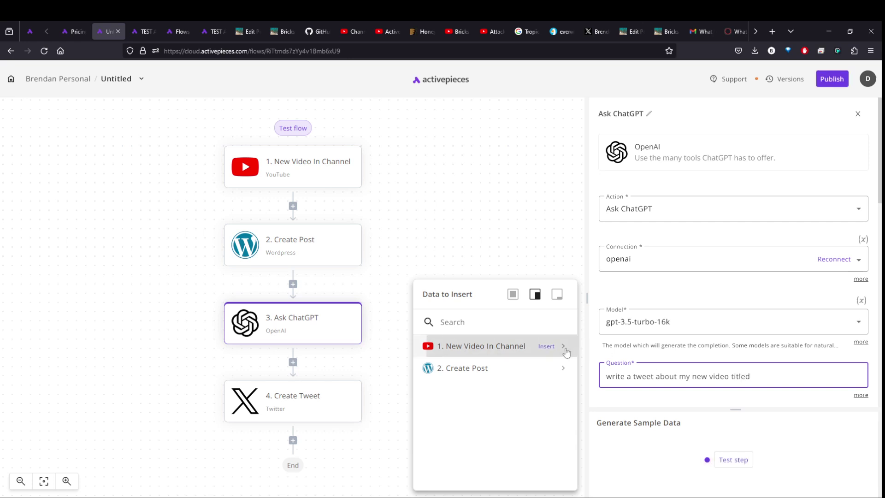
click(564, 347)
scroll(513, 421, down, 2)
click(513, 416)
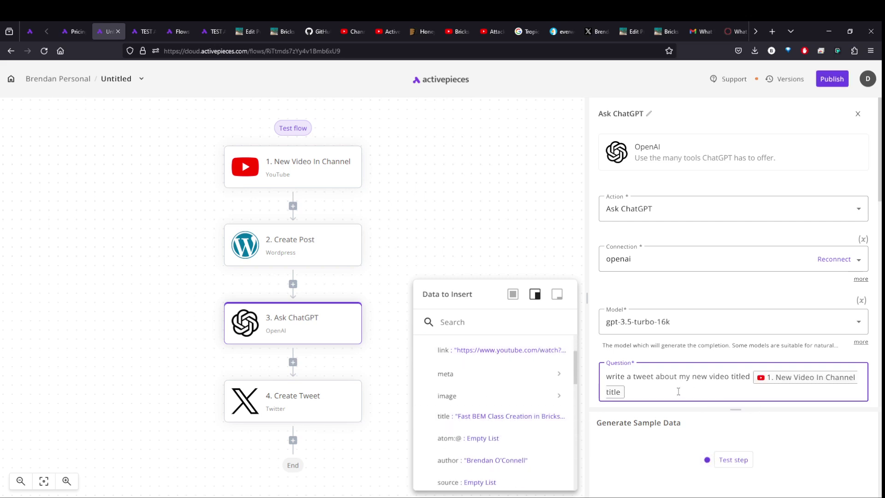
scroll(668, 296, down, 8)
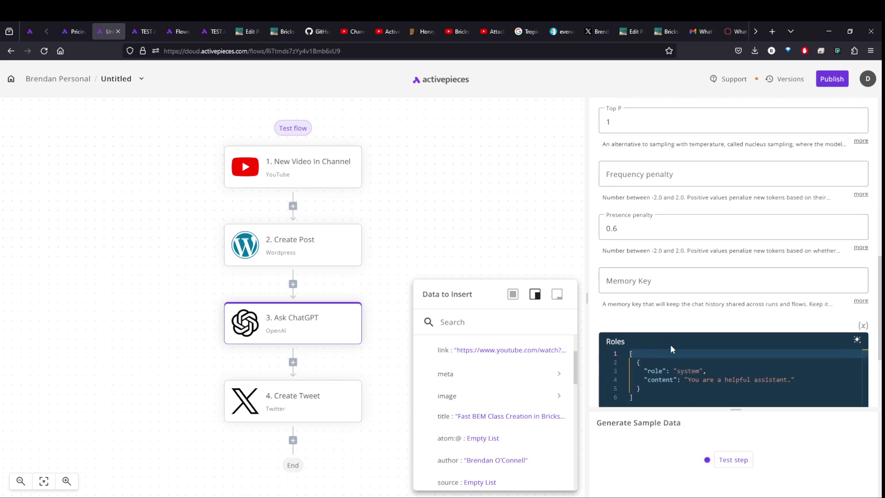
scroll(670, 345, up, 10)
scroll(707, 349, up, 3)
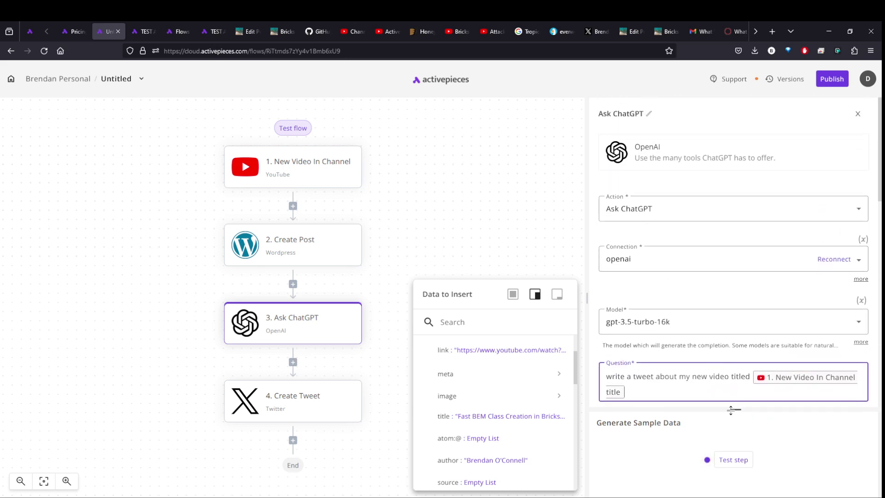
drag(734, 409, 739, 367)
- Test Ask ChatGPT and review the generated tweet ending with #webdevelopment, #BricksBuilder, #BEM
click(748, 417)
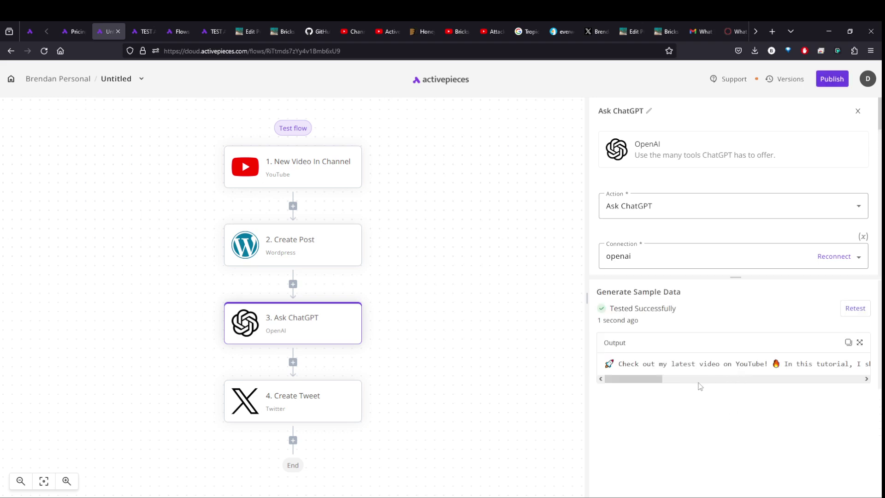
drag(638, 377, 710, 381)
drag(715, 381, 836, 383)
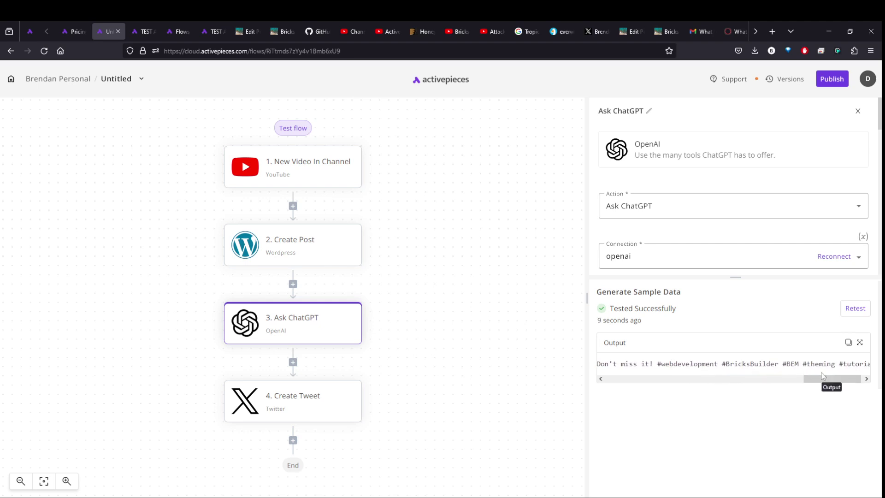
click(859, 342)
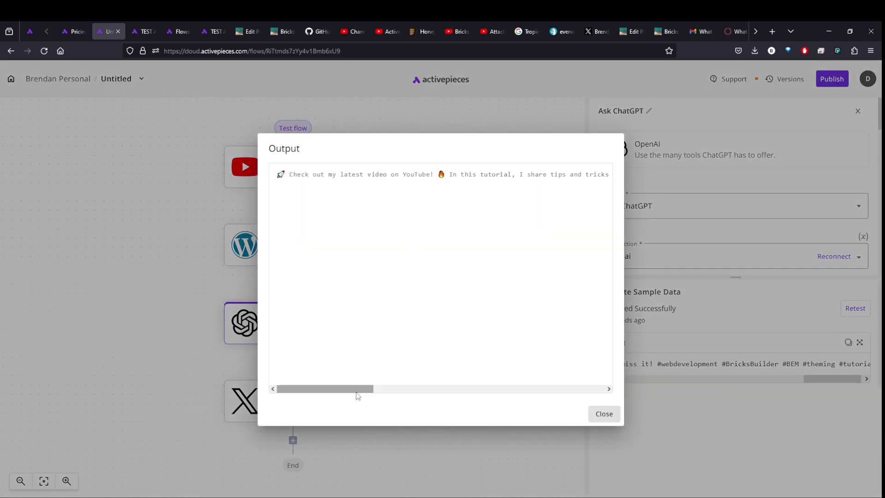
drag(361, 389, 594, 389)
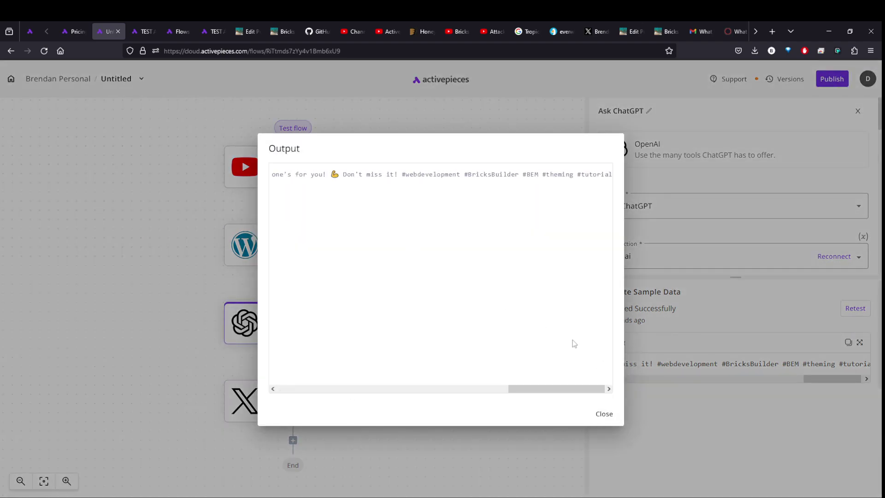
click(604, 414)
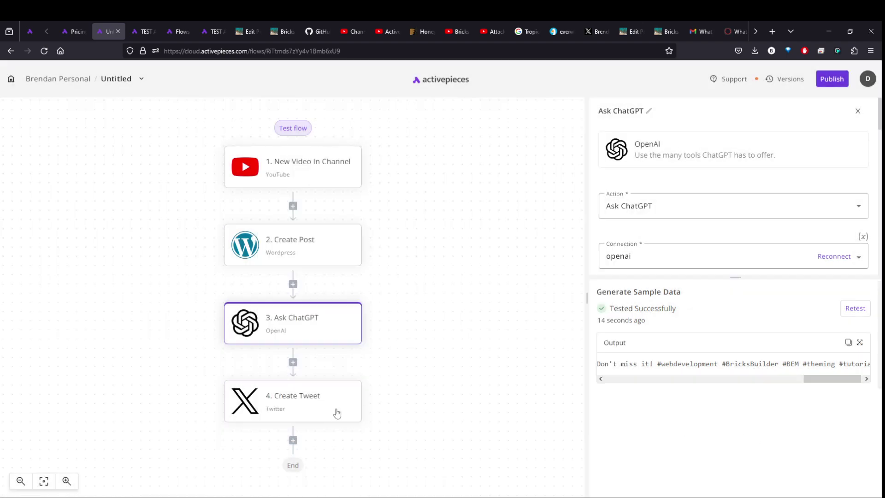
- Replace the Create Tweet text's Create Post title with the 3. Ask ChatGPT result
click(307, 398)
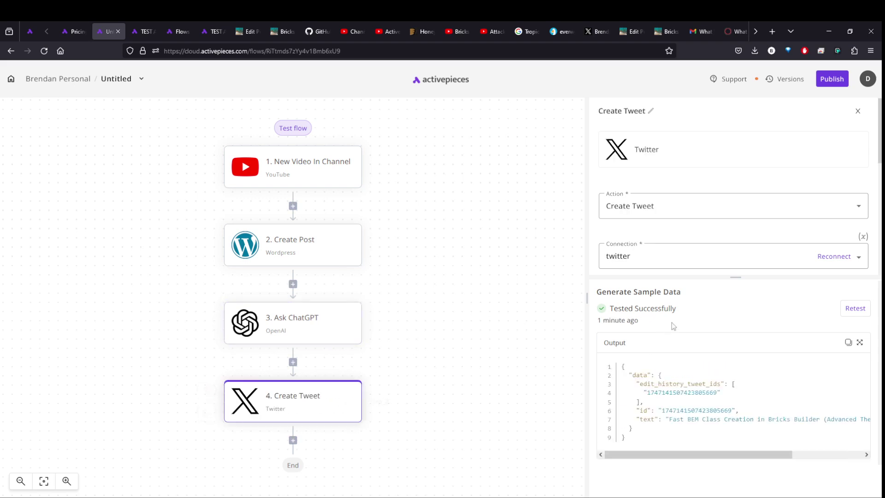
drag(735, 278, 744, 354)
click(751, 306)
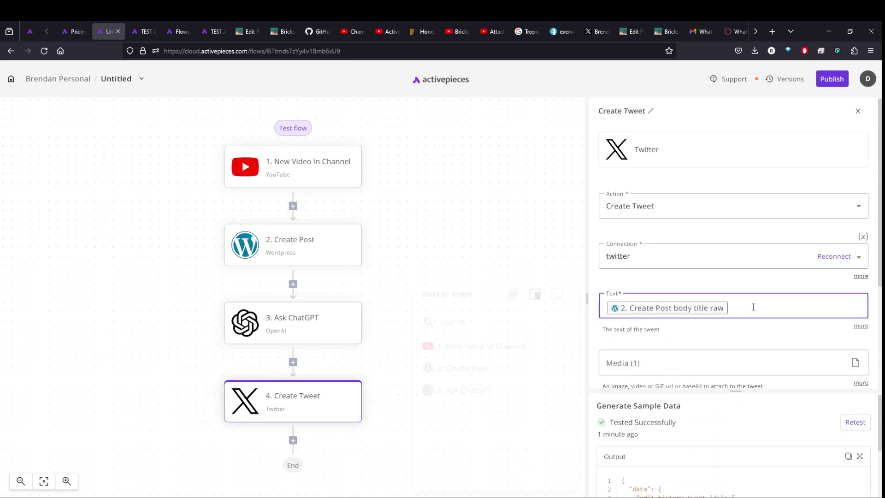
key(BackSpace)
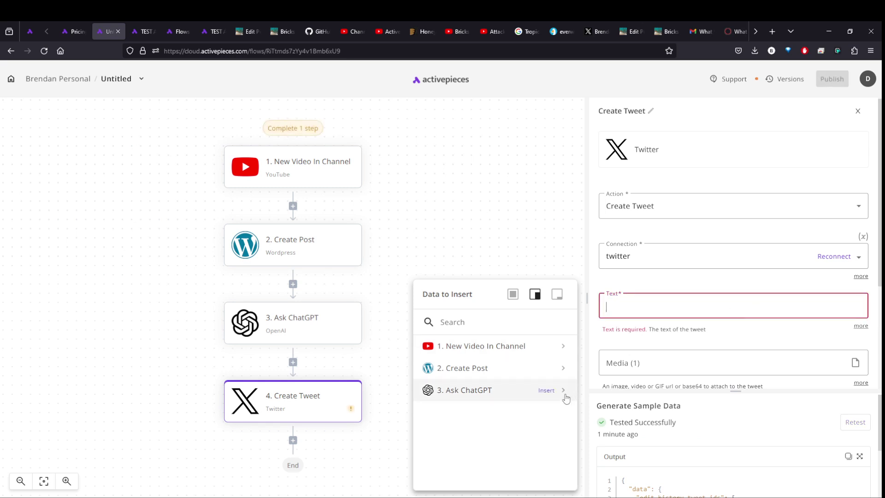
click(563, 390)
click(544, 406)
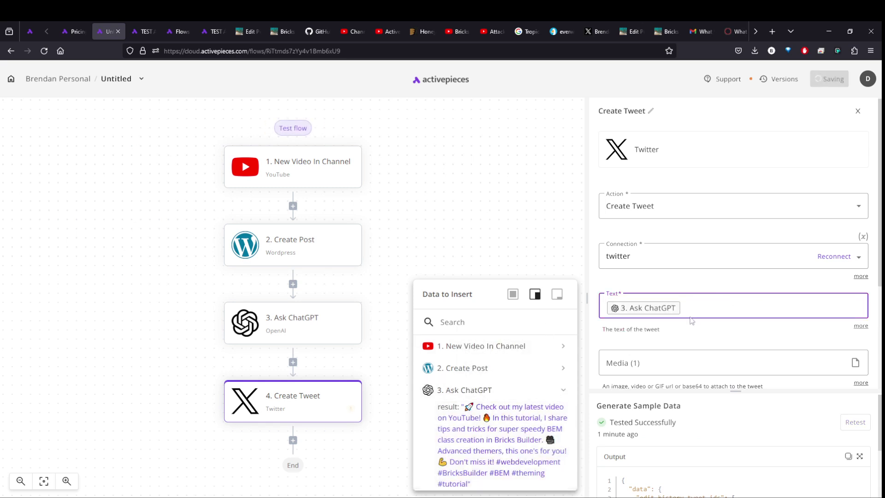
click(486, 224)
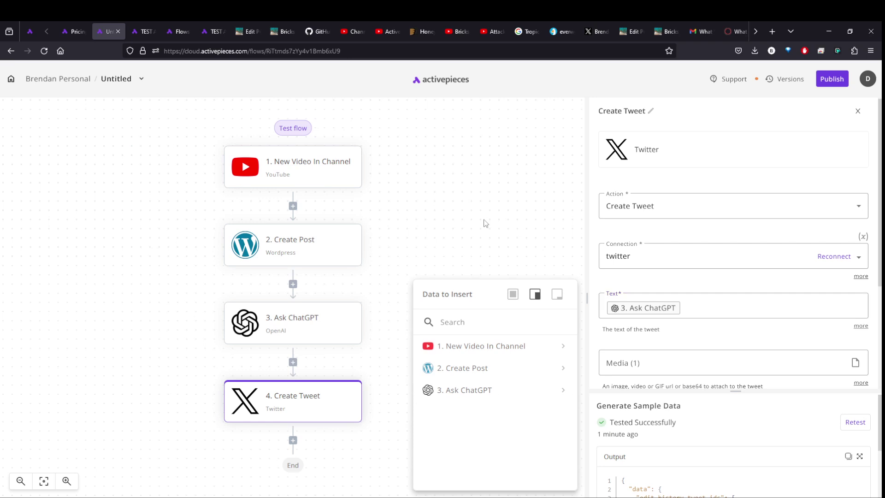